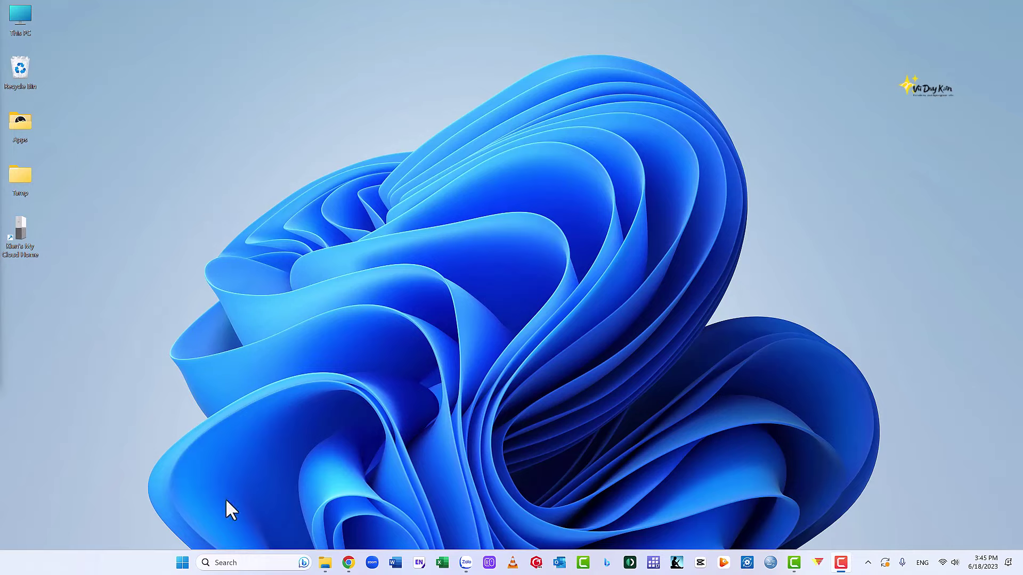
Find and open Control Panel, and go to the Uninstall a program list under Programs
left_click(211, 565)
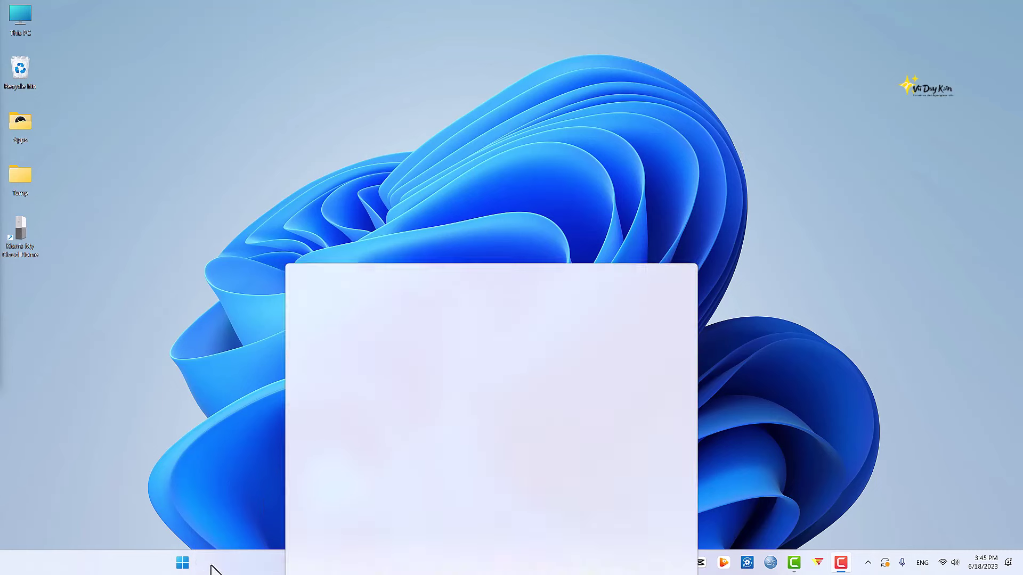
type("control")
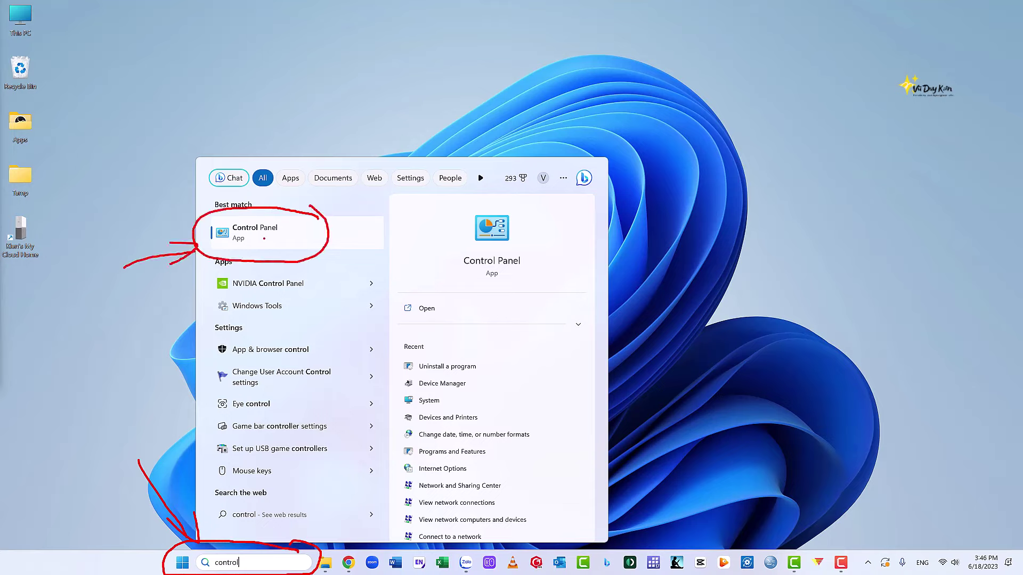
left_click(311, 238)
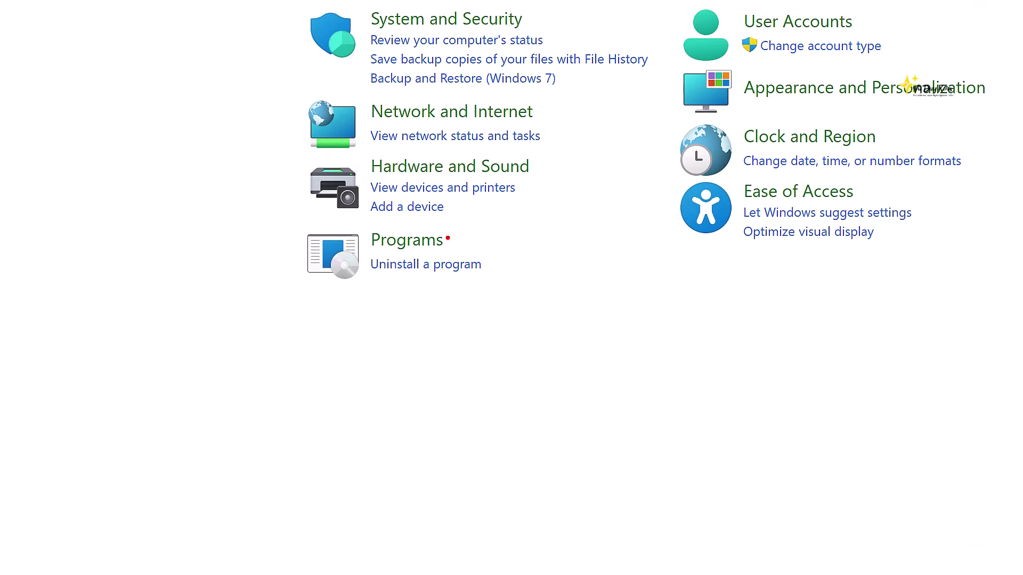
left_click_drag(258, 223, 533, 312)
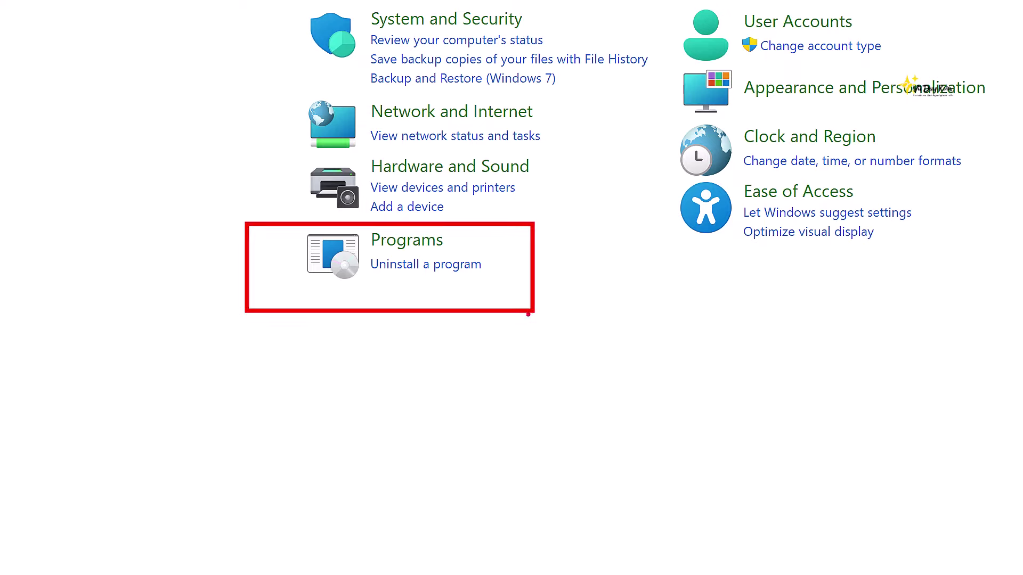
mouse_move(118, 522)
left_mouse_down()
mouse_move(251, 404)
mouse_move(325, 314)
left_mouse_up()
mouse_move(252, 327)
left_mouse_down()
mouse_move(332, 334)
mouse_move(331, 370)
left_mouse_up()
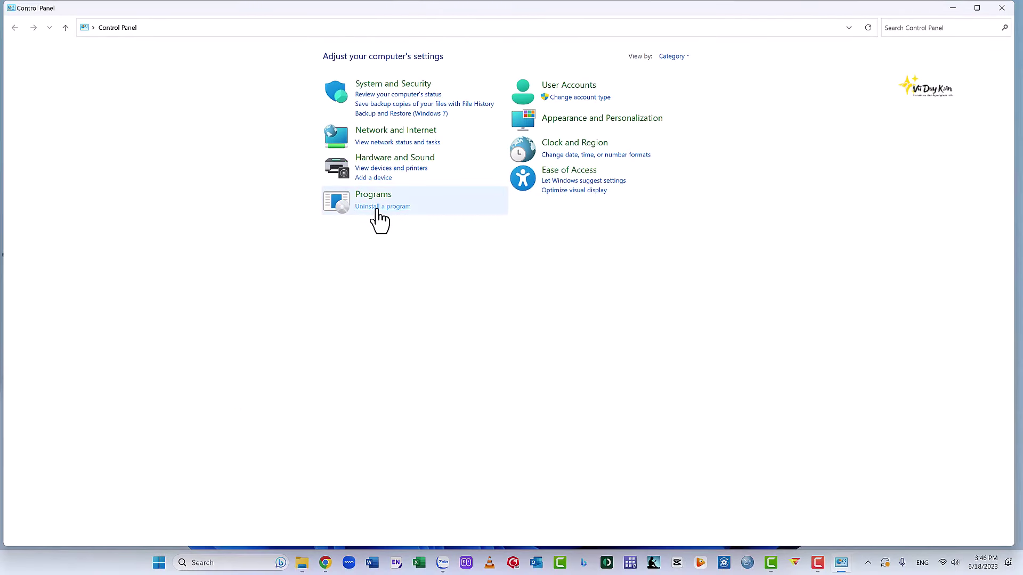
left_click(385, 208)
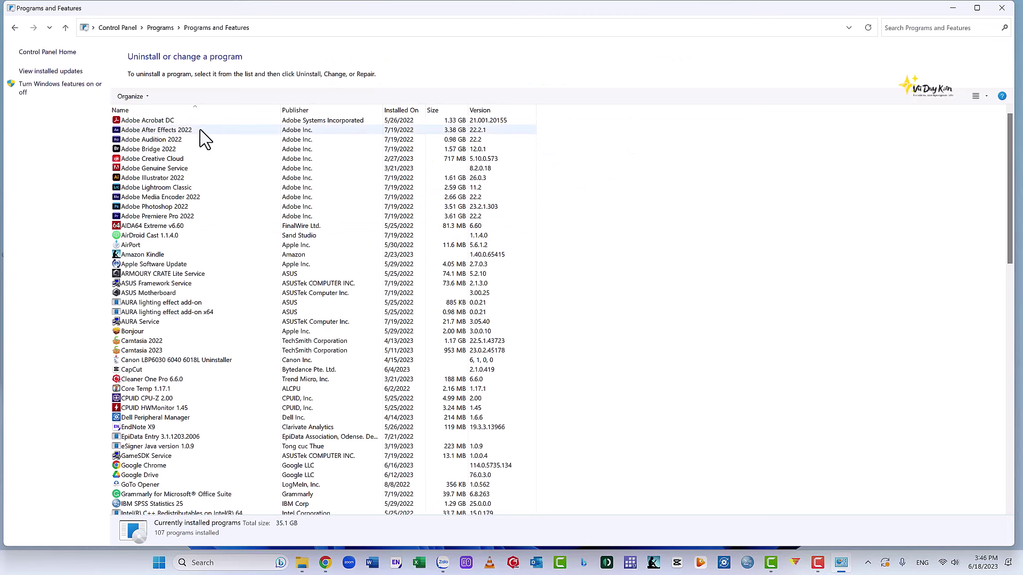
Uninstall IBM SPSS Statistics 25 from the installed programs list, confirm the removal and close Programs and Features
scroll(210, 349, "down", 15)
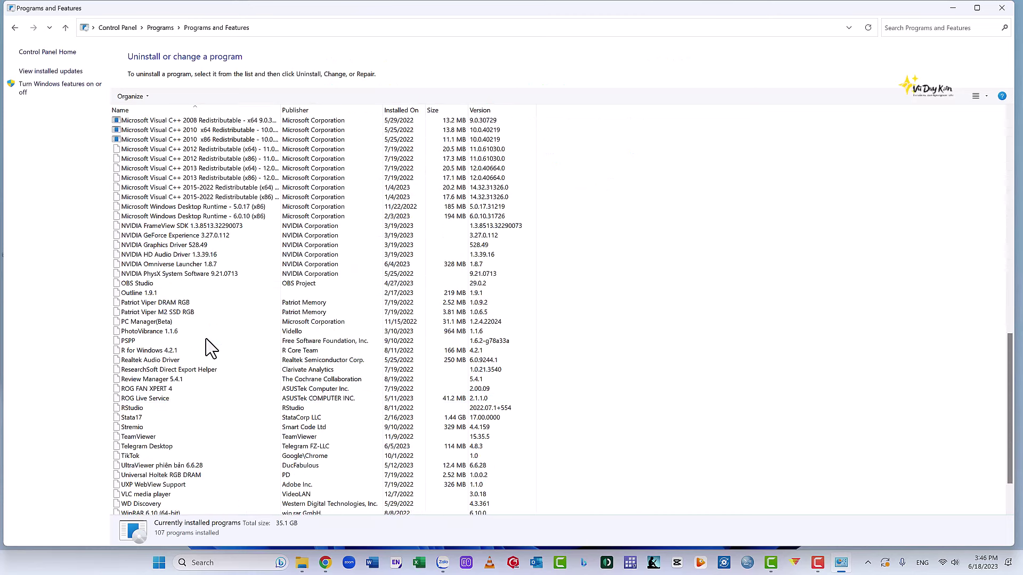
scroll(210, 349, "up", 7)
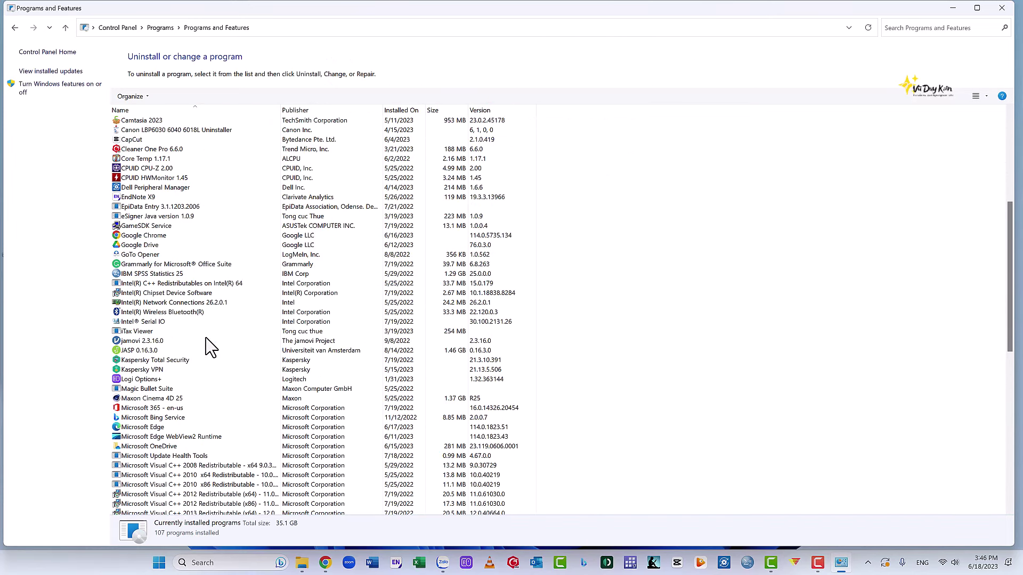
scroll(202, 341, "up", 5)
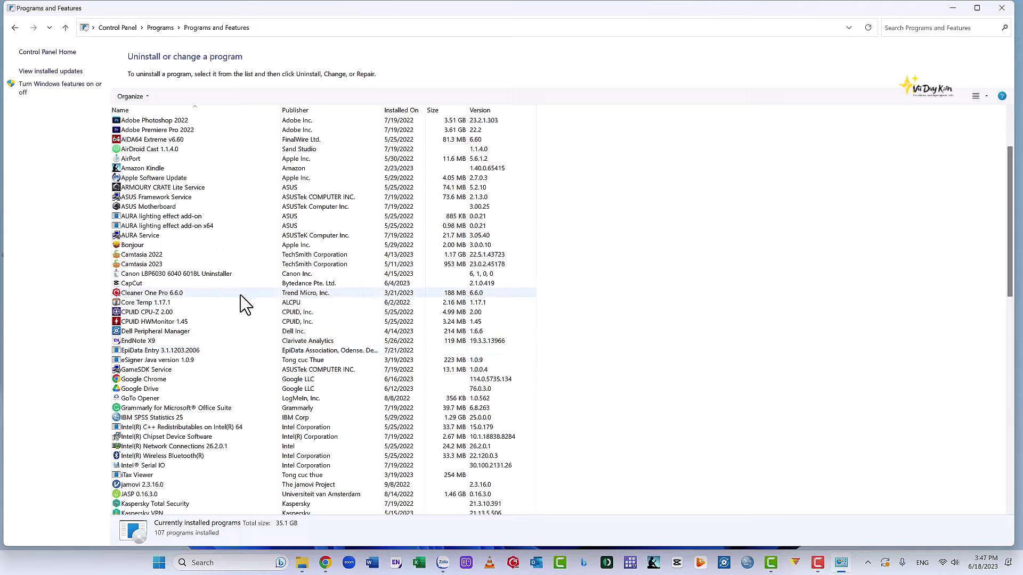
scroll(248, 379, "down", 2)
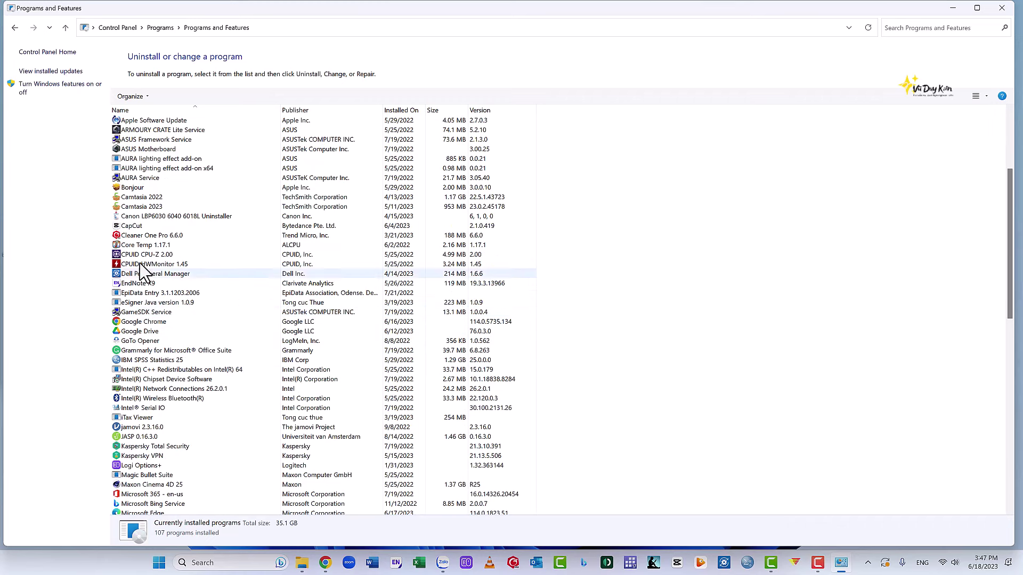
left_click(145, 361)
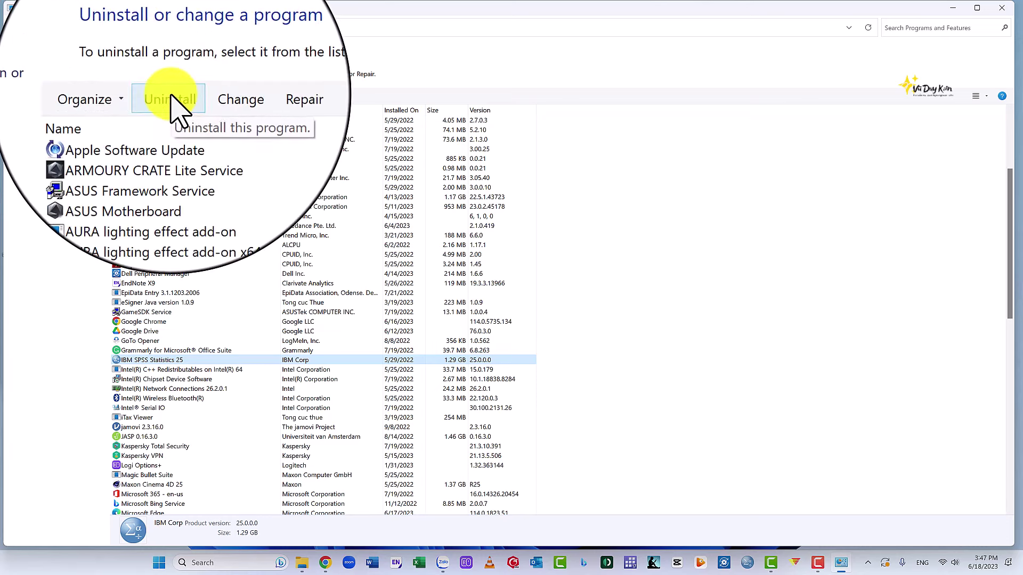
left_click(172, 97)
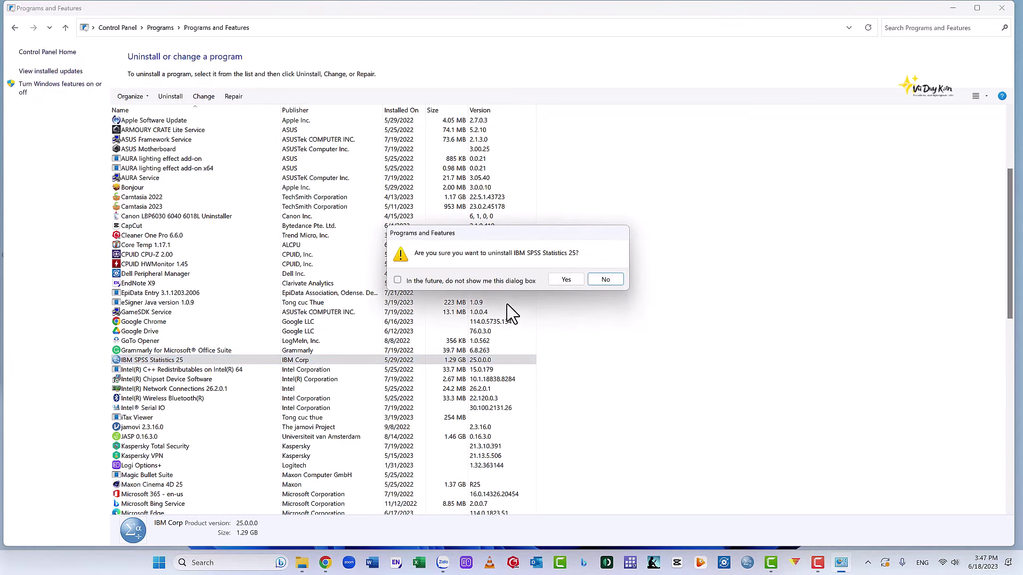
left_click(566, 281)
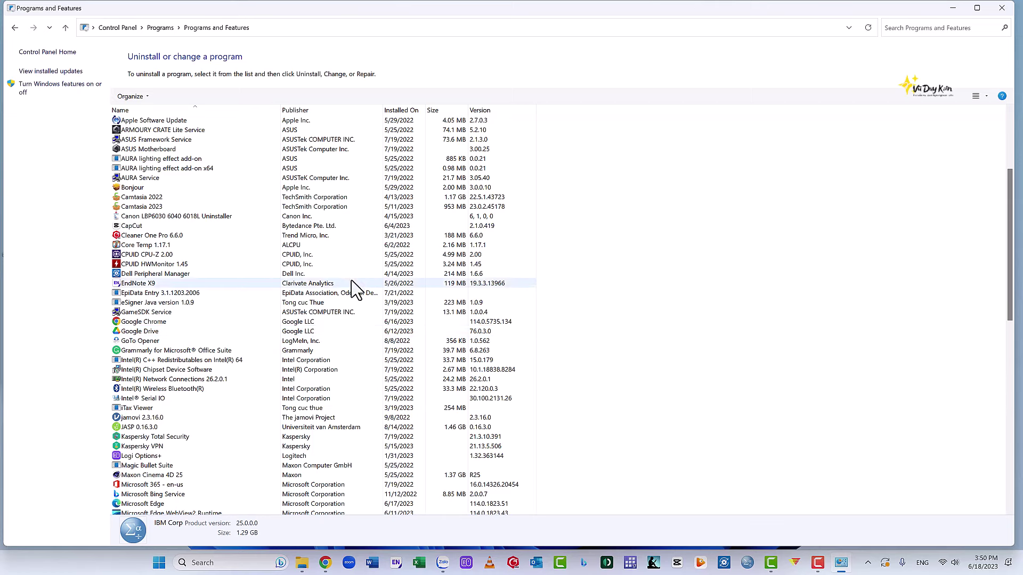
left_click(1002, 9)
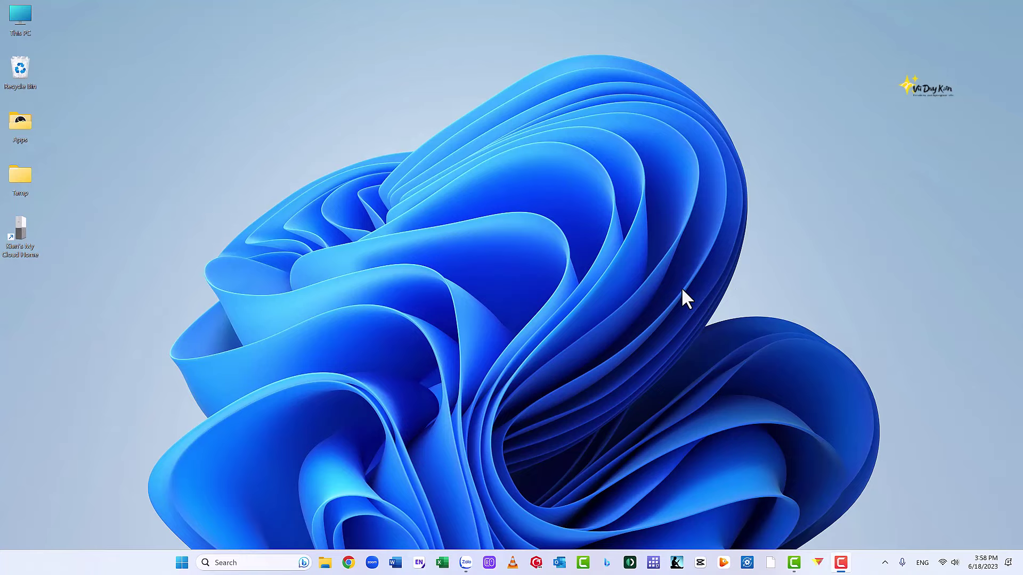
left_click(181, 563)
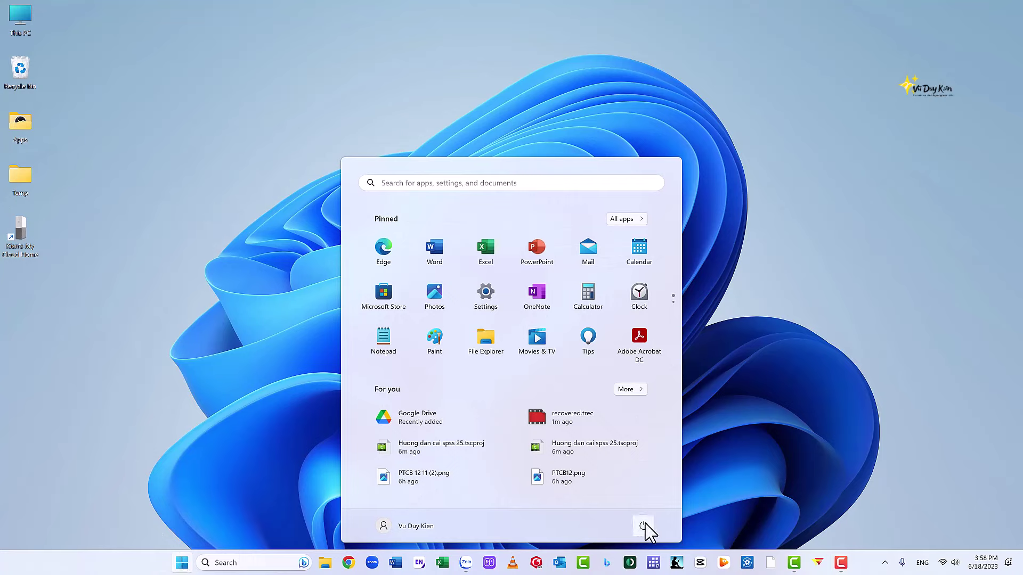
left_click(643, 527)
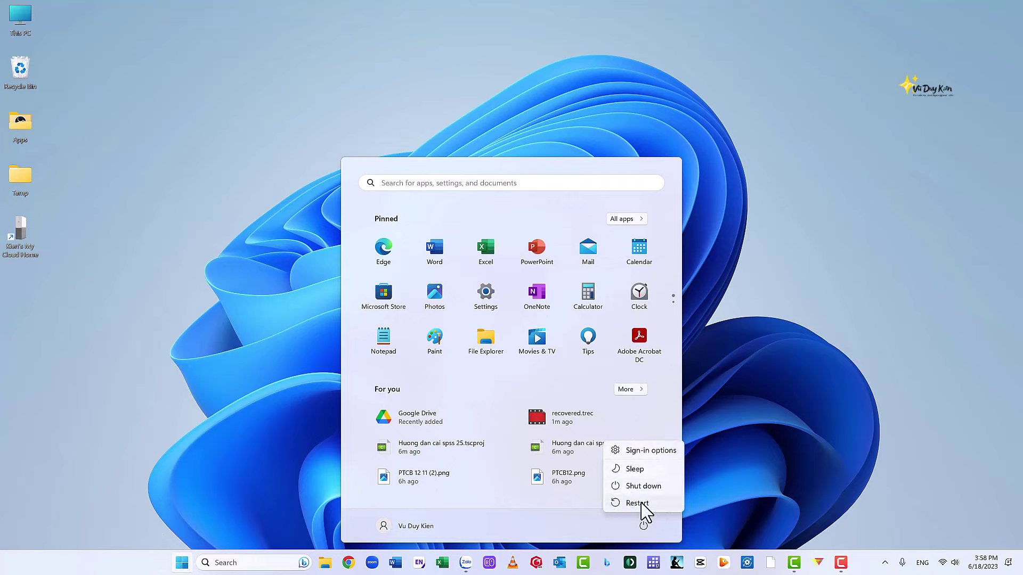
key("Escape")
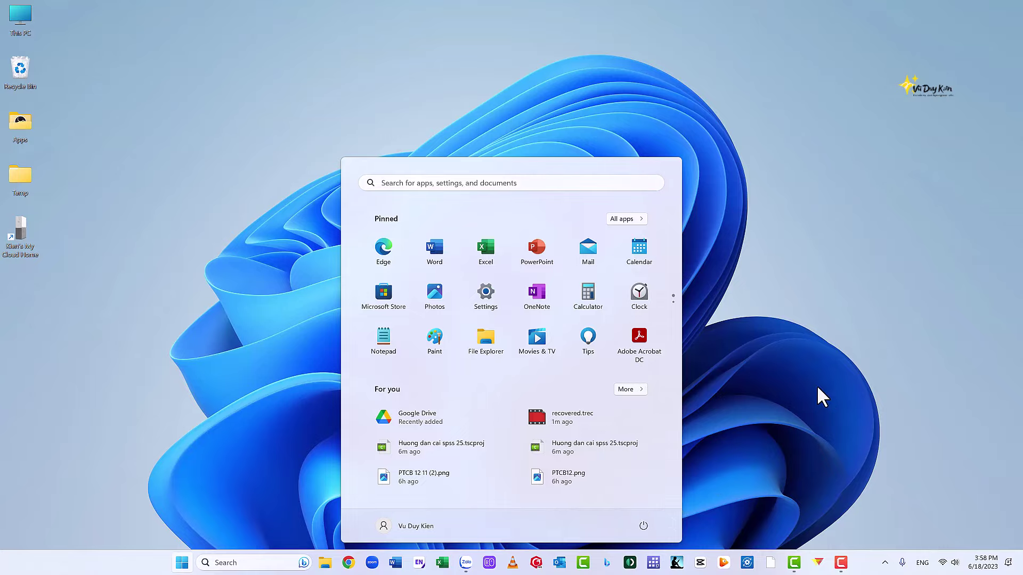
left_click(816, 385)
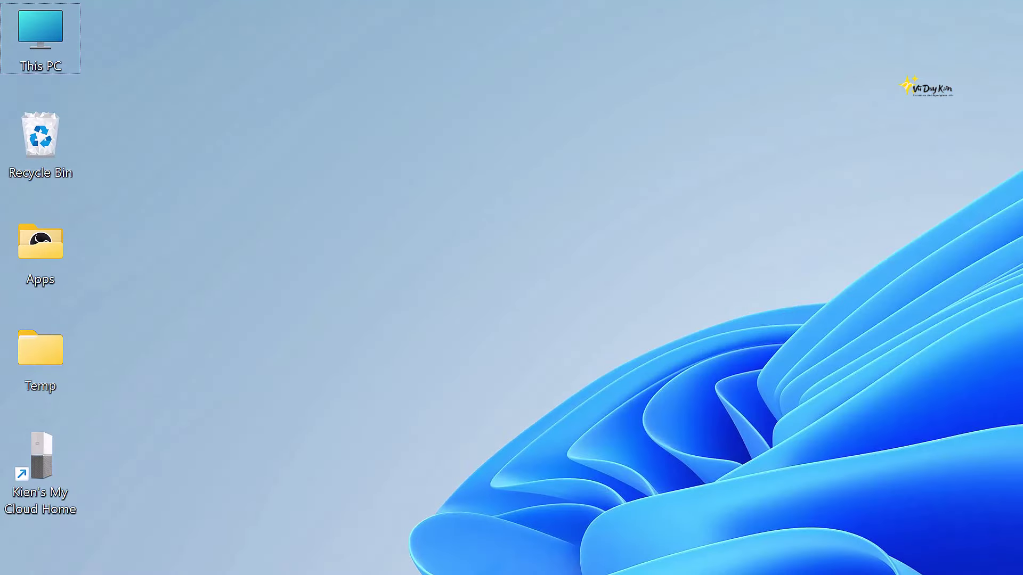
Open This PC from the desktop and go to the Downloads folder
mouse_move(127, 12)
left_mouse_down()
mouse_move(88, 2)
mouse_move(9, 75)
mouse_move(136, 14)
left_mouse_up()
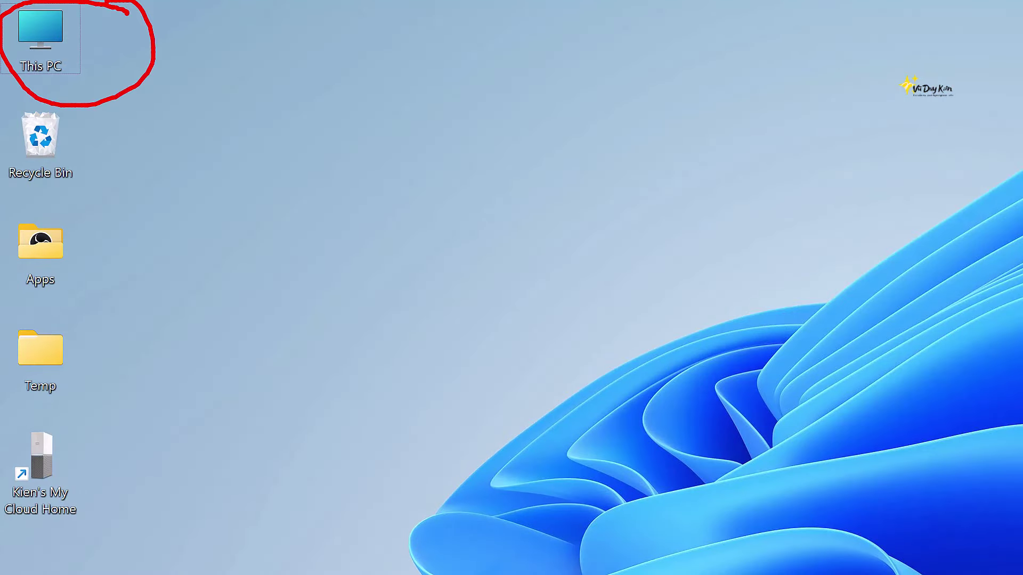
left_click_drag(133, 64, 344, 31)
left_click_drag(168, 32, 133, 70)
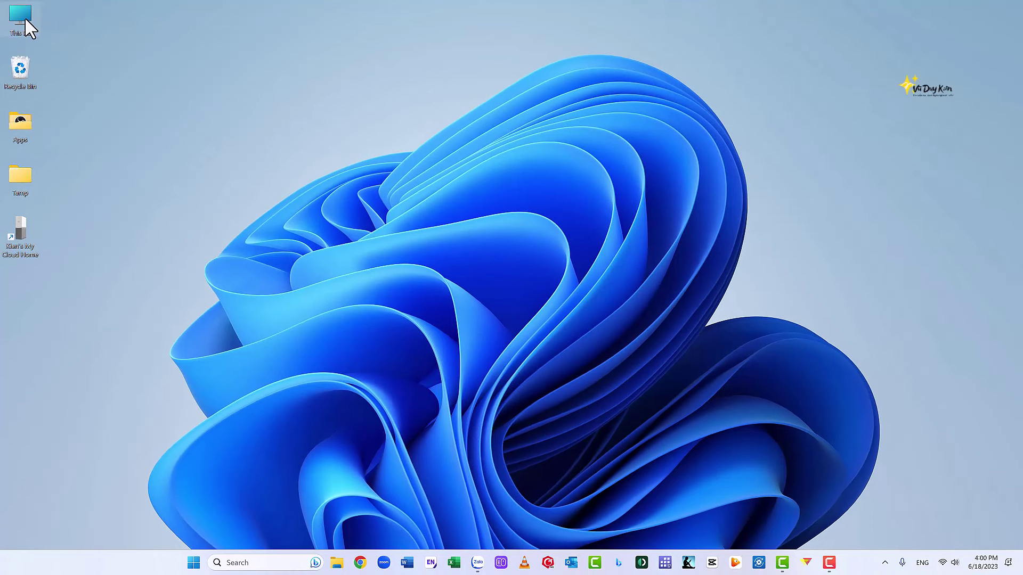
double_click(24, 17)
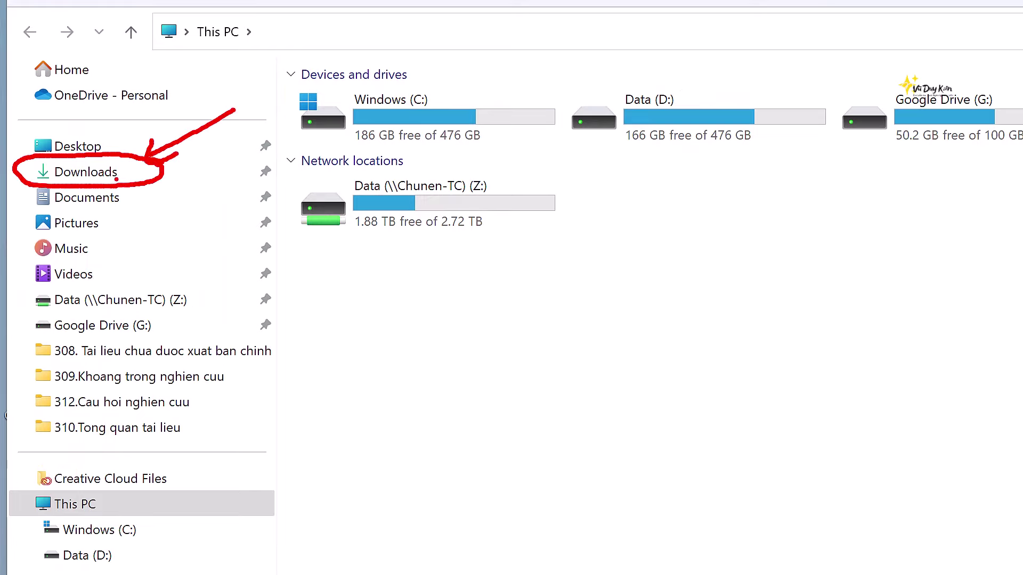
left_click(83, 174)
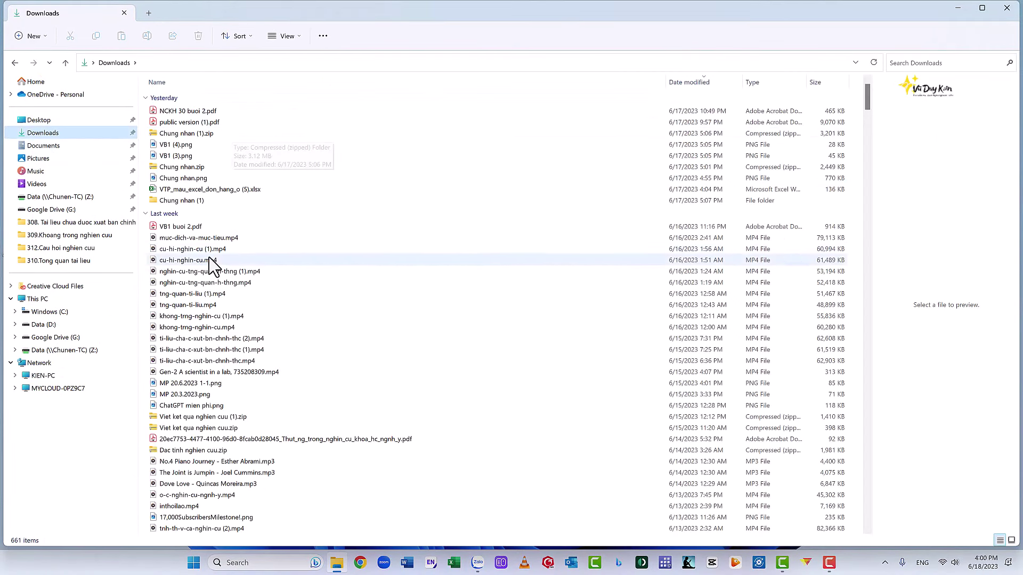
Copy the archive IBM SPSS Statistics 25.0.zip from the Downloads folder and open the Data (D:) drive
scroll(328, 261, "down", 20)
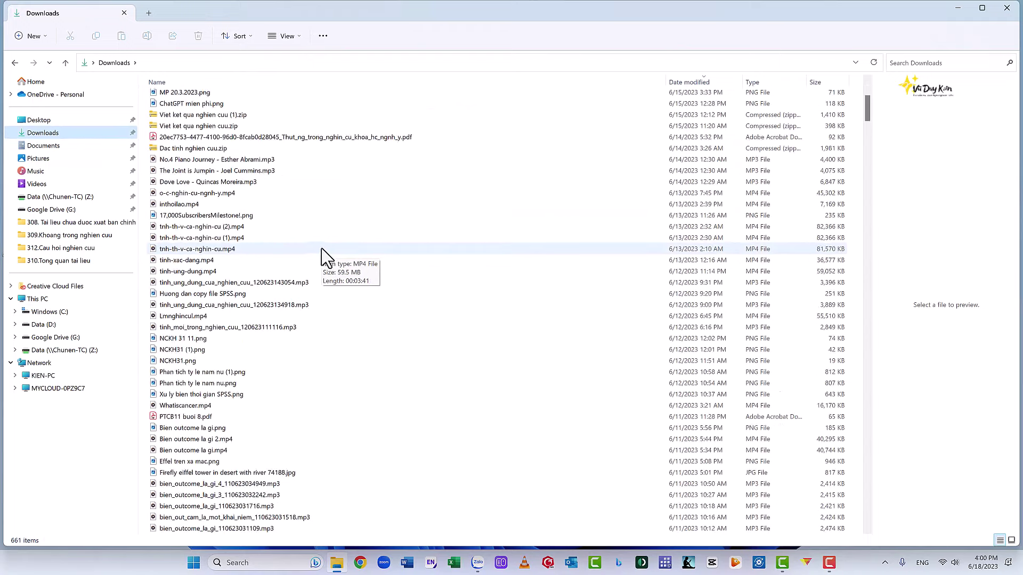
scroll(336, 258, "down", 20)
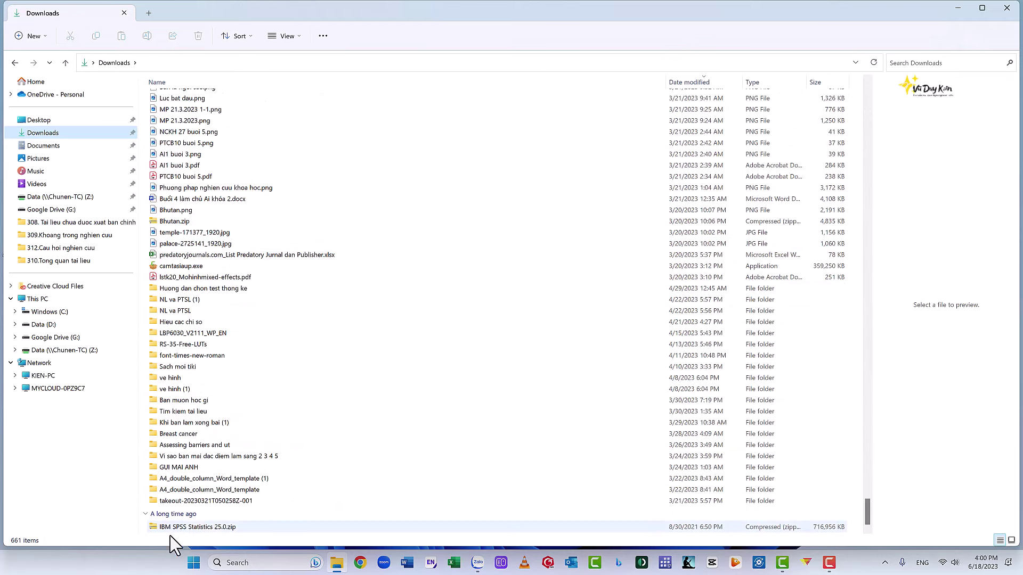
left_click(185, 527)
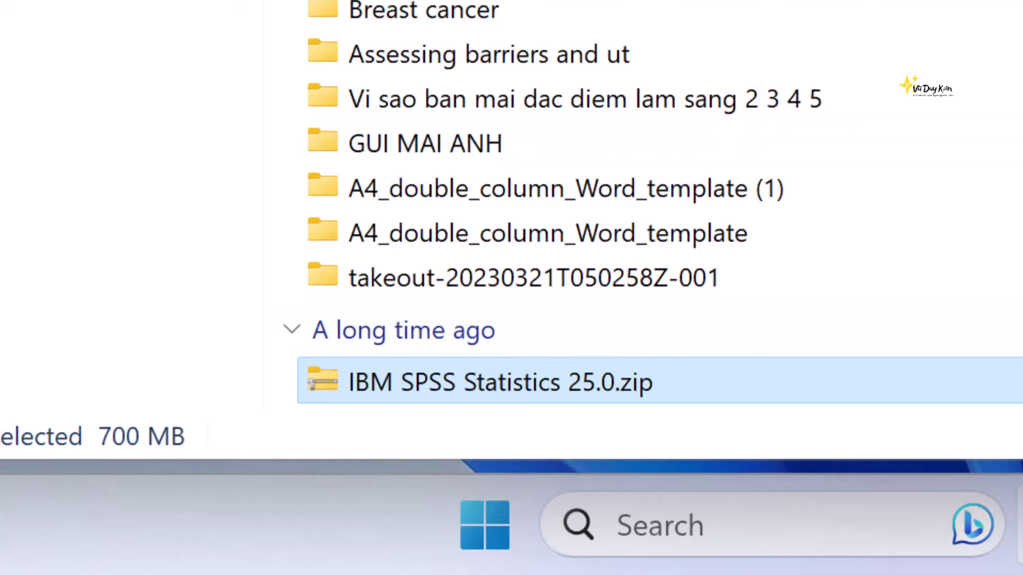
right_click(548, 383)
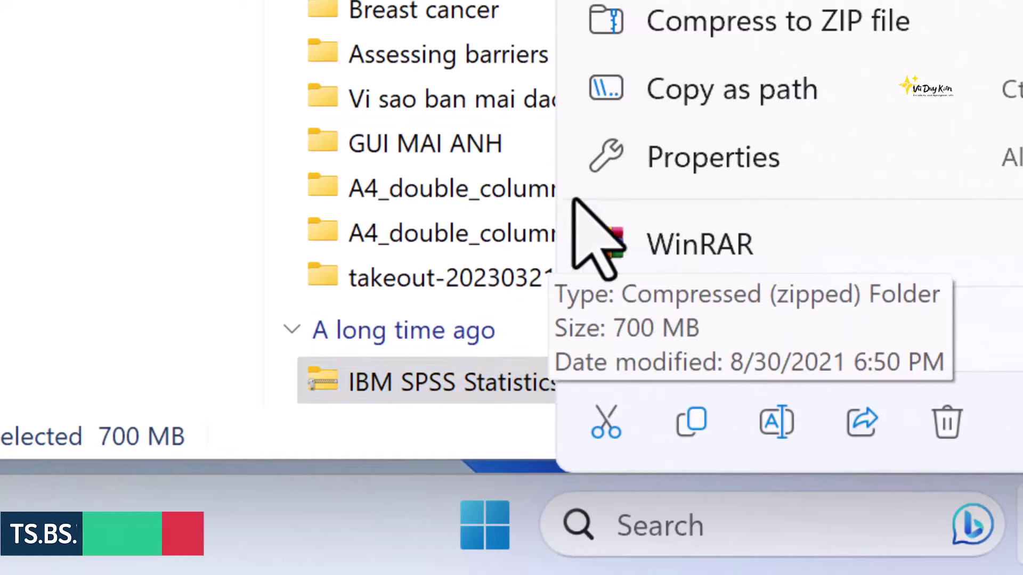
left_click(687, 421)
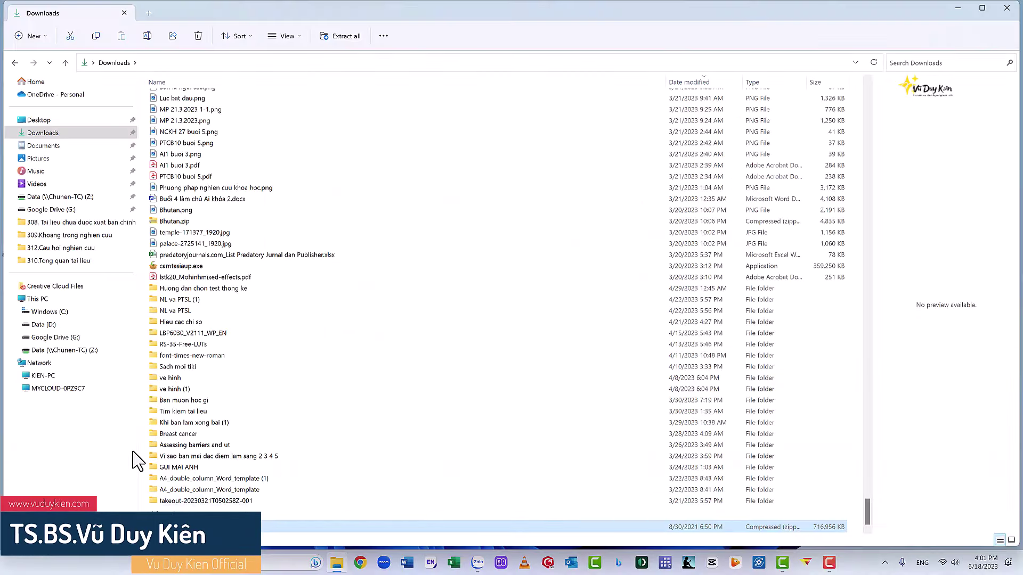
left_click(40, 326)
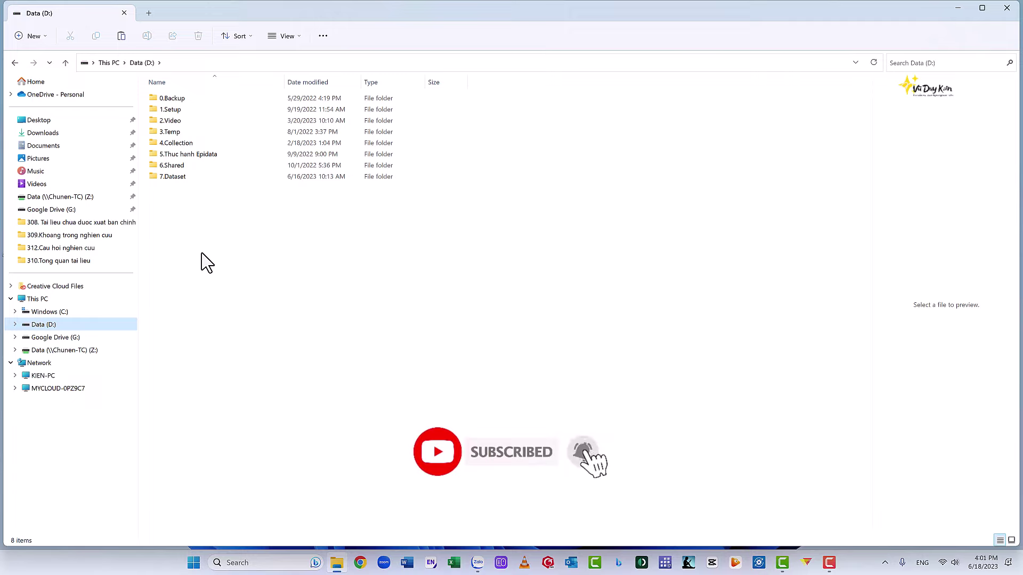
right_click(170, 207)
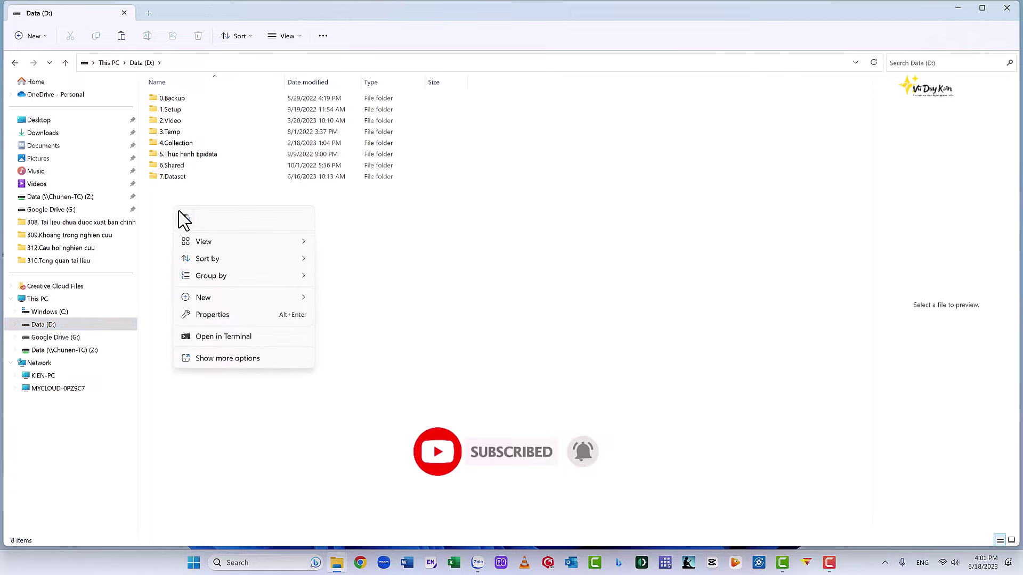
mouse_move(205, 300)
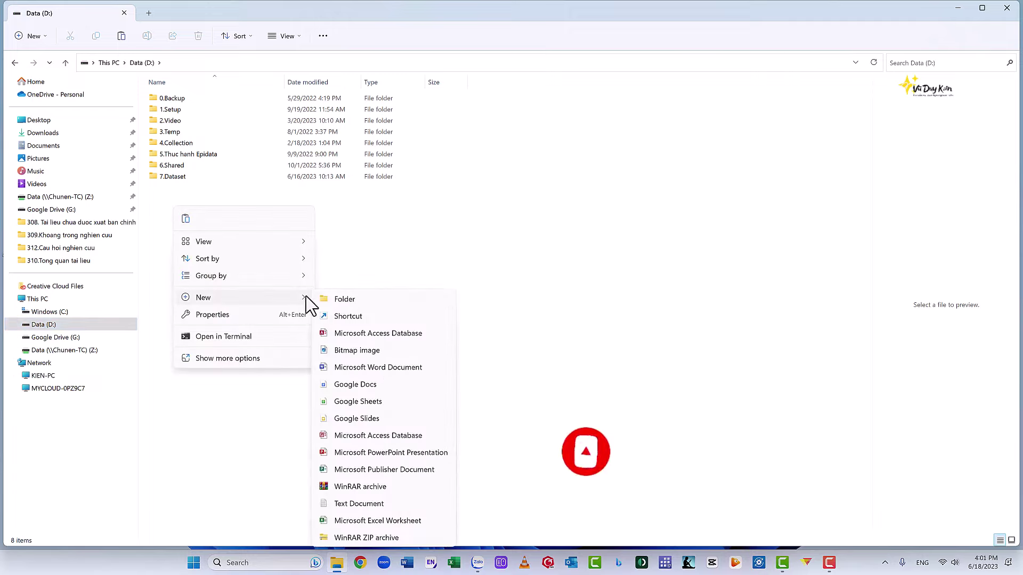
left_click(337, 298)
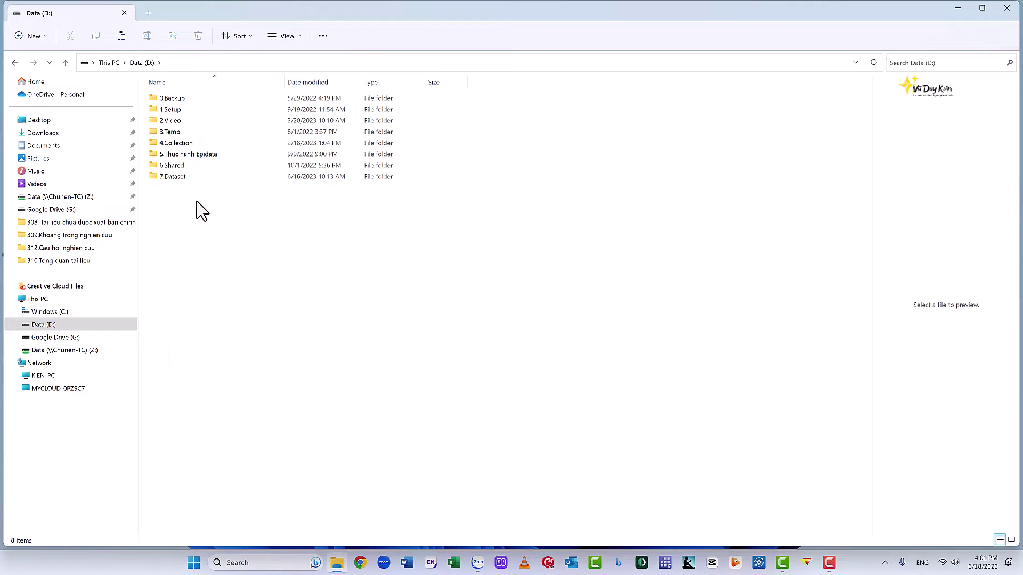
right_click(177, 220)
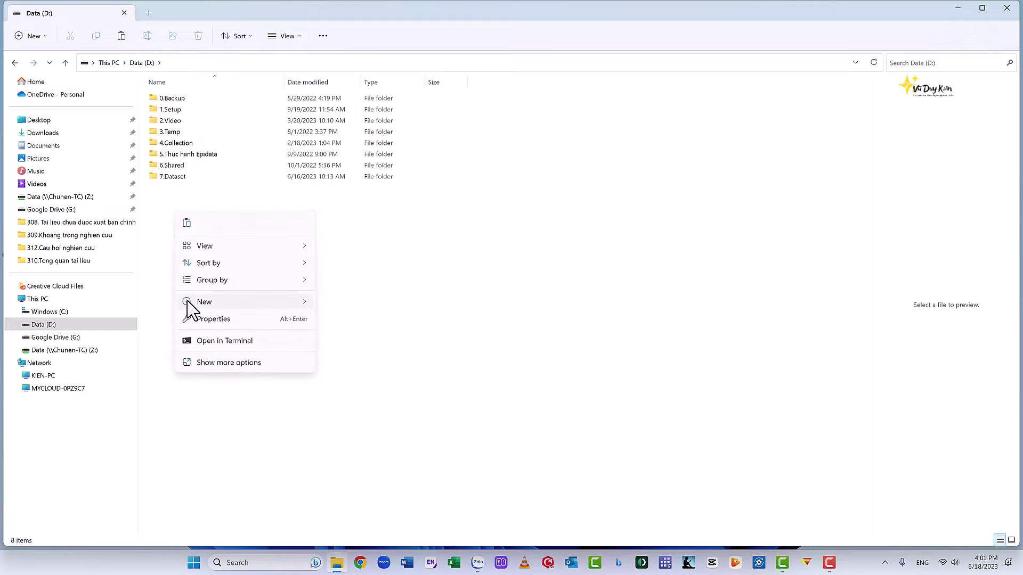
mouse_move(198, 301)
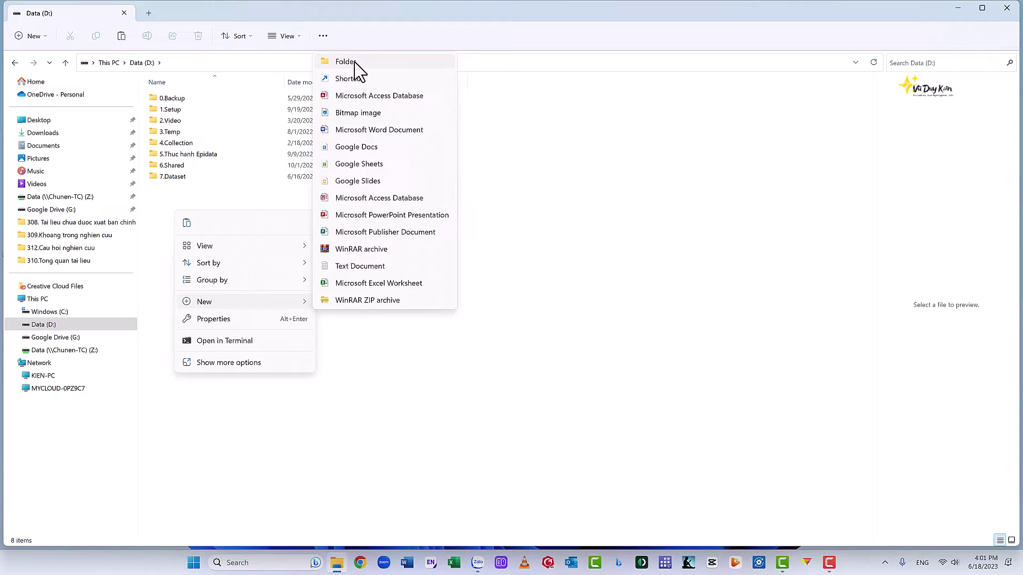
left_click(299, 203)
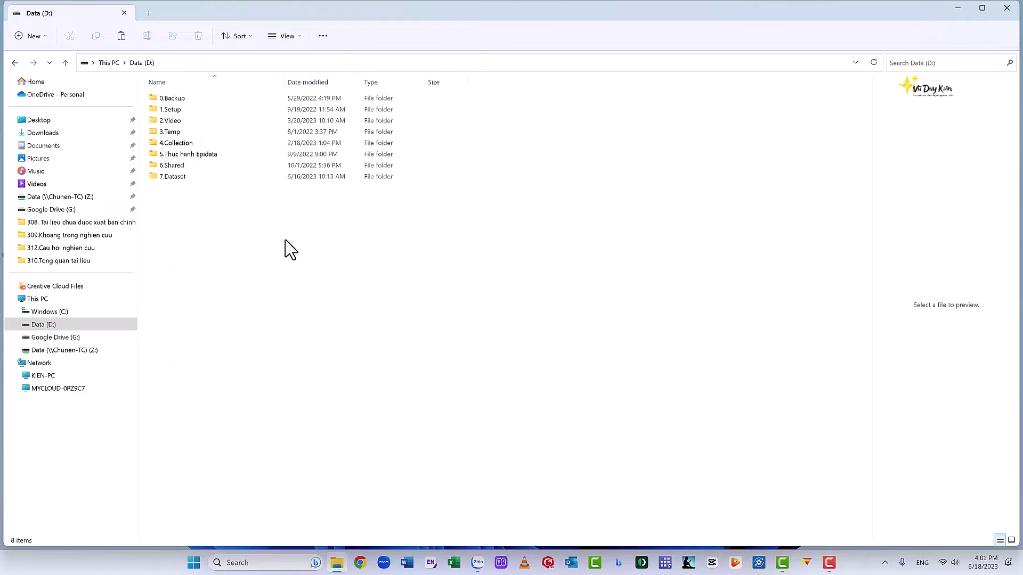
Create a new folder named 8.Cai dat on the Data (D:) drive
right_click(171, 197)
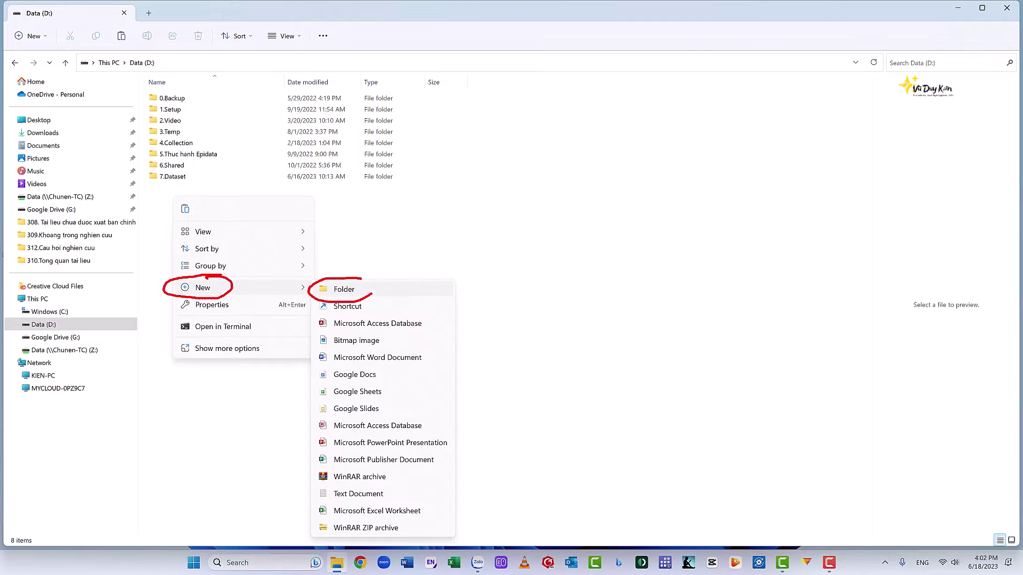
left_click_drag(453, 225, 387, 273)
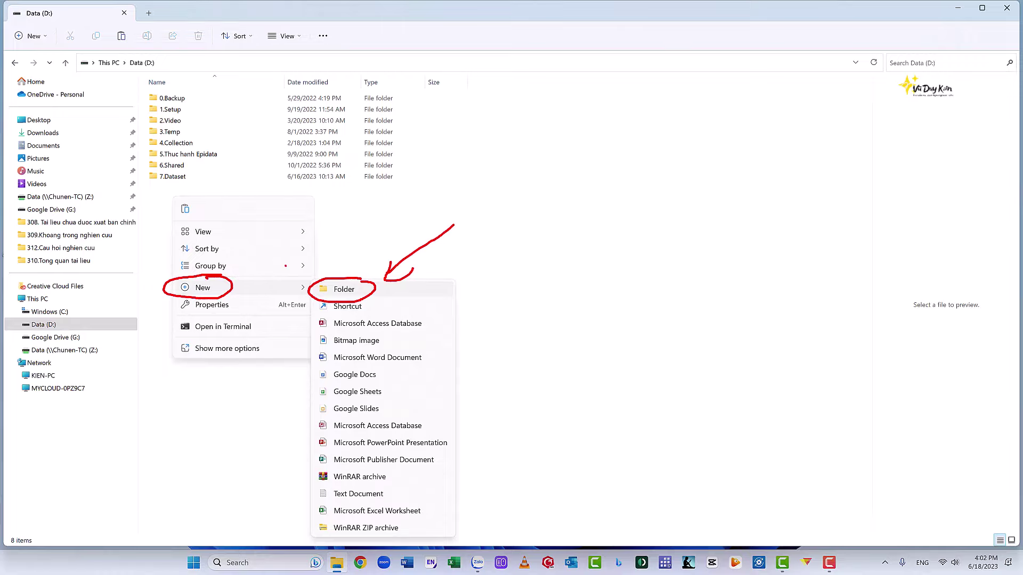
key("Escape")
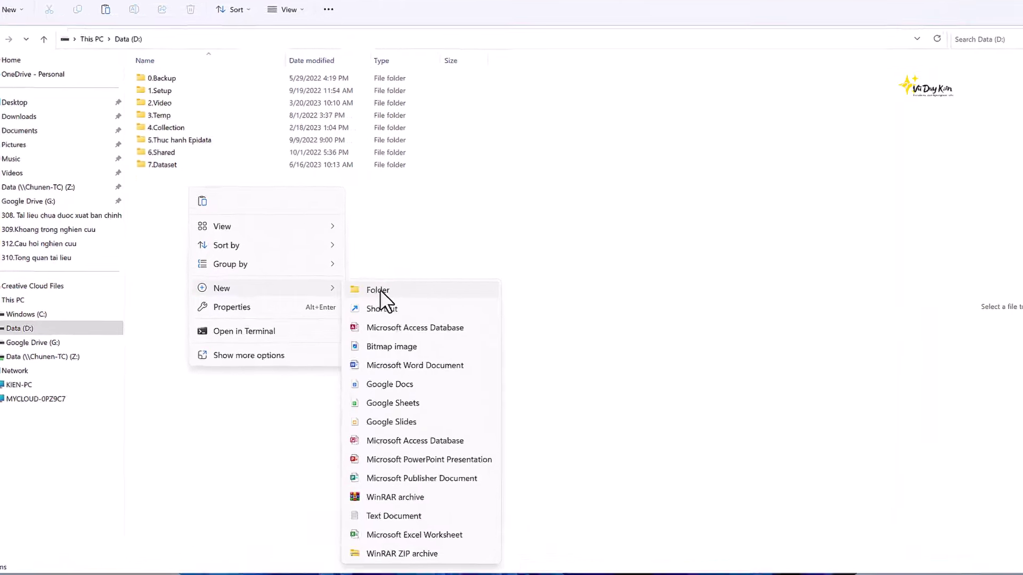
left_click(421, 292)
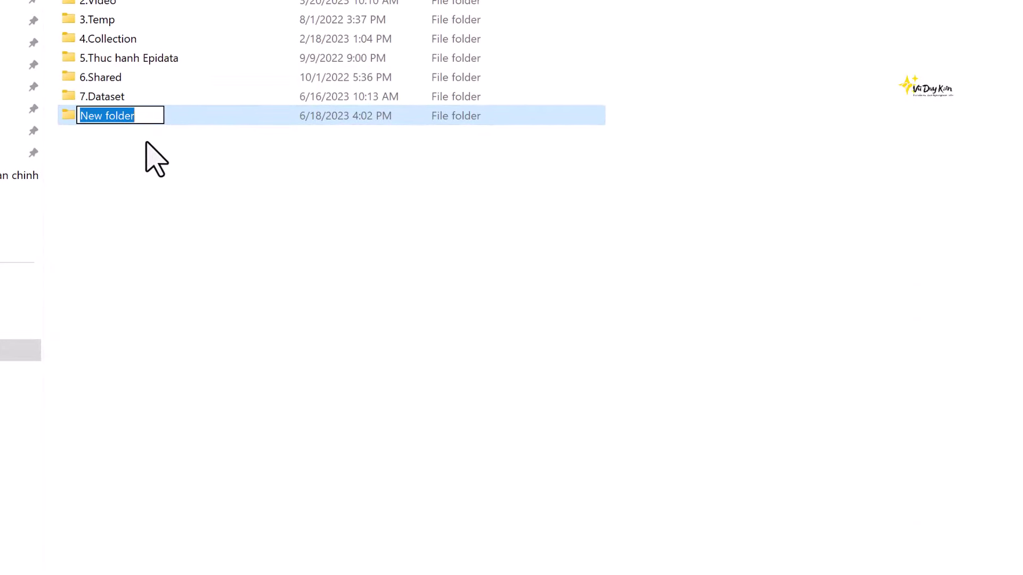
type("8.Cai dat")
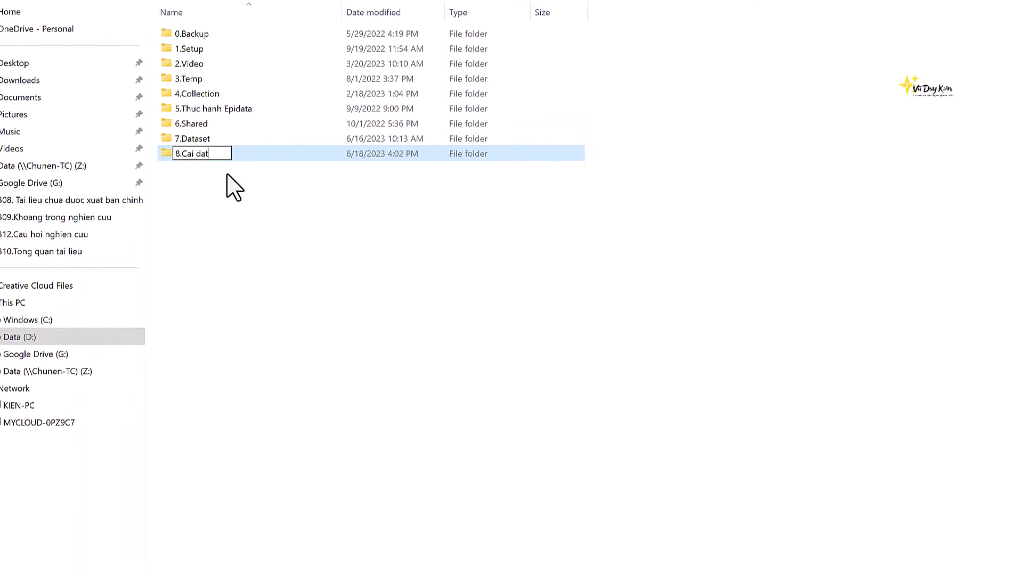
left_click(244, 218)
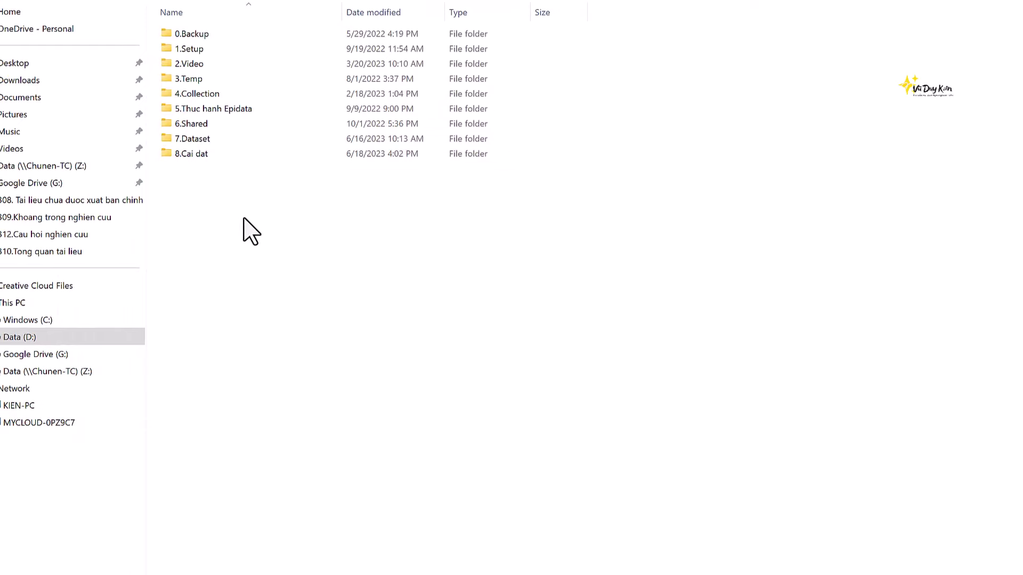
Open the 8.Cai dat folder and paste the copied archive IBM SPSS Statistics 25.0.zip into it
double_click(197, 154)
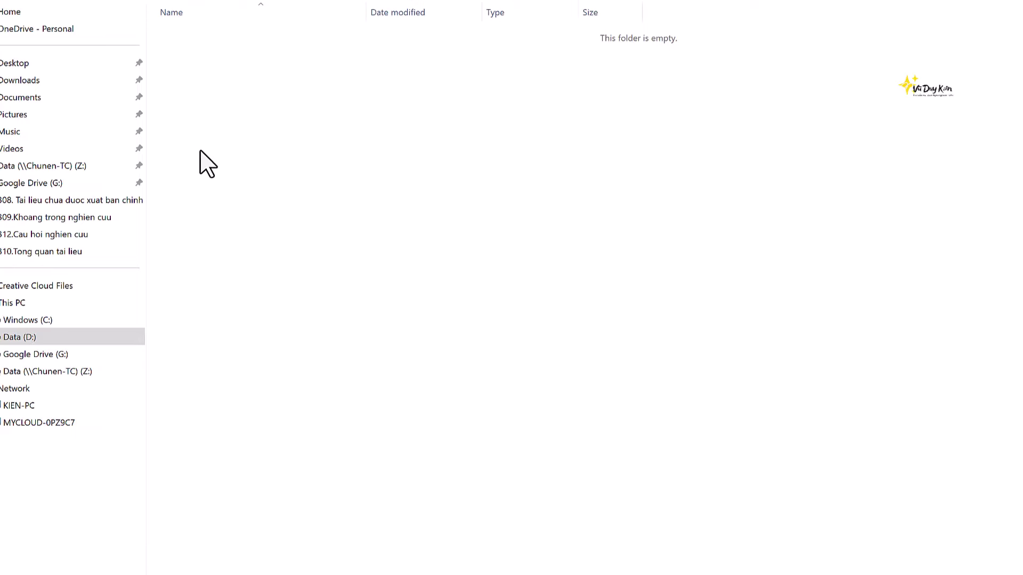
right_click(231, 114)
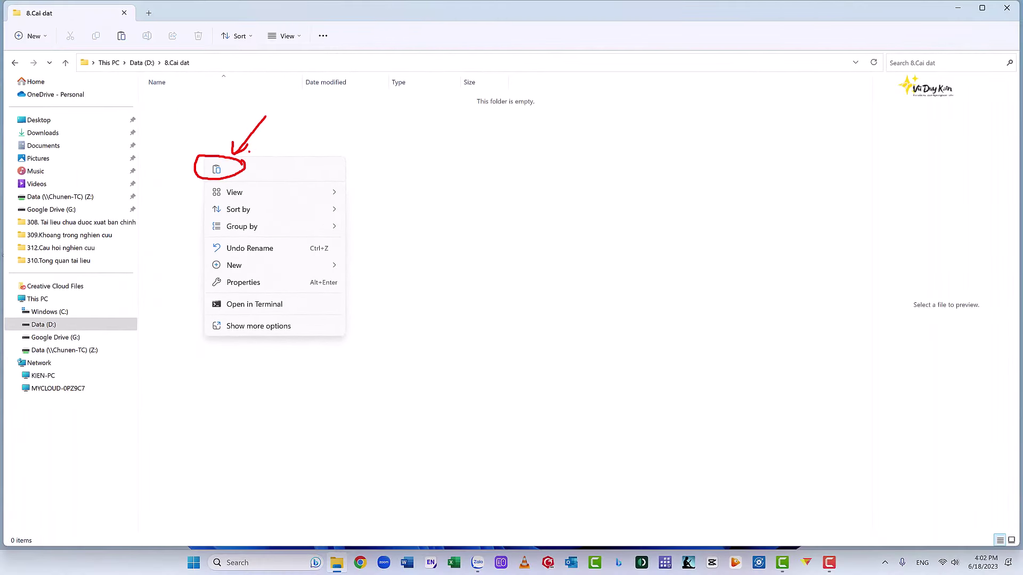
key("Escape")
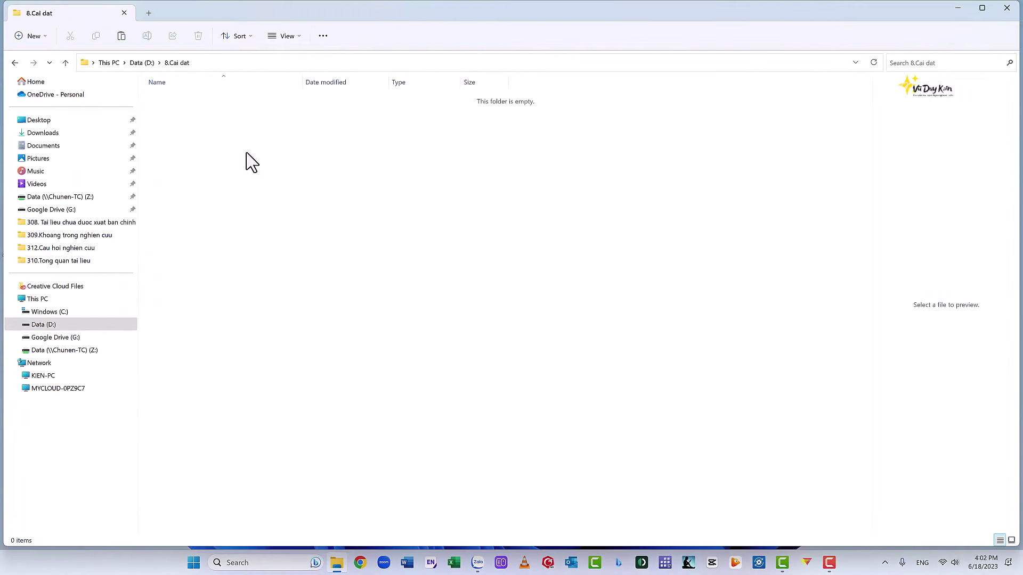
right_click(201, 135)
left_click(212, 143)
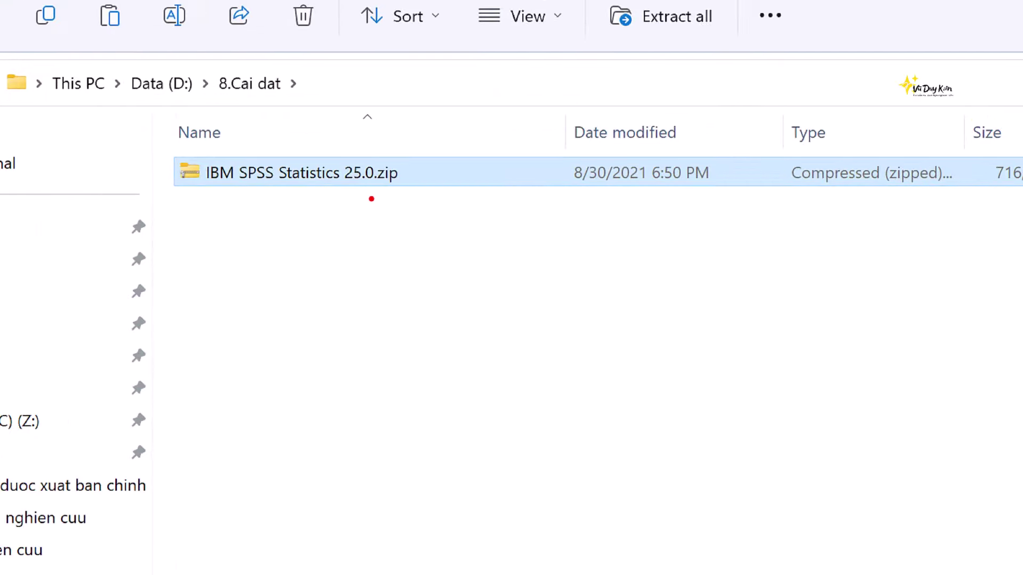
left_click_drag(373, 192, 409, 192)
key("Escape")
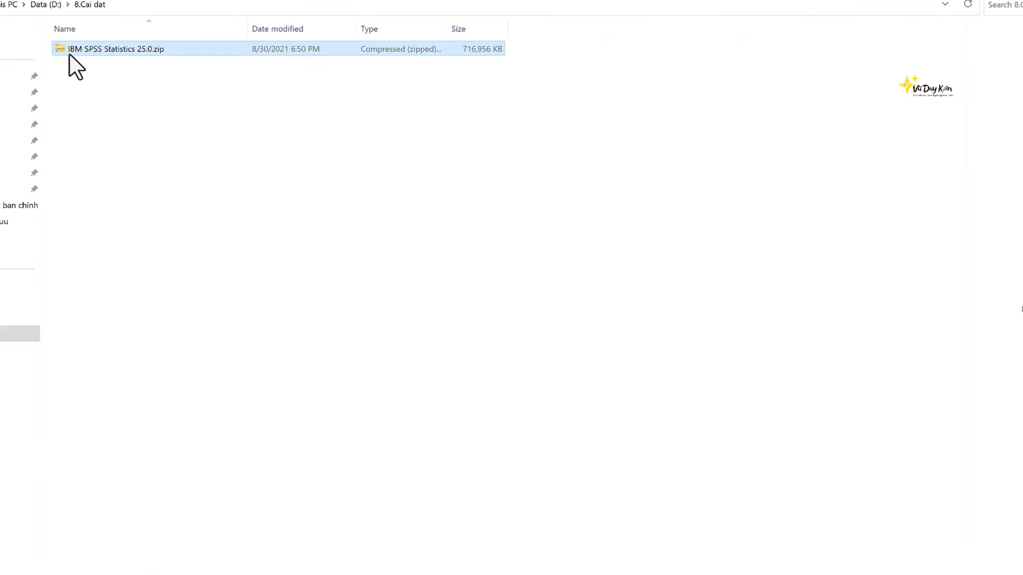
key("ctrl+1")
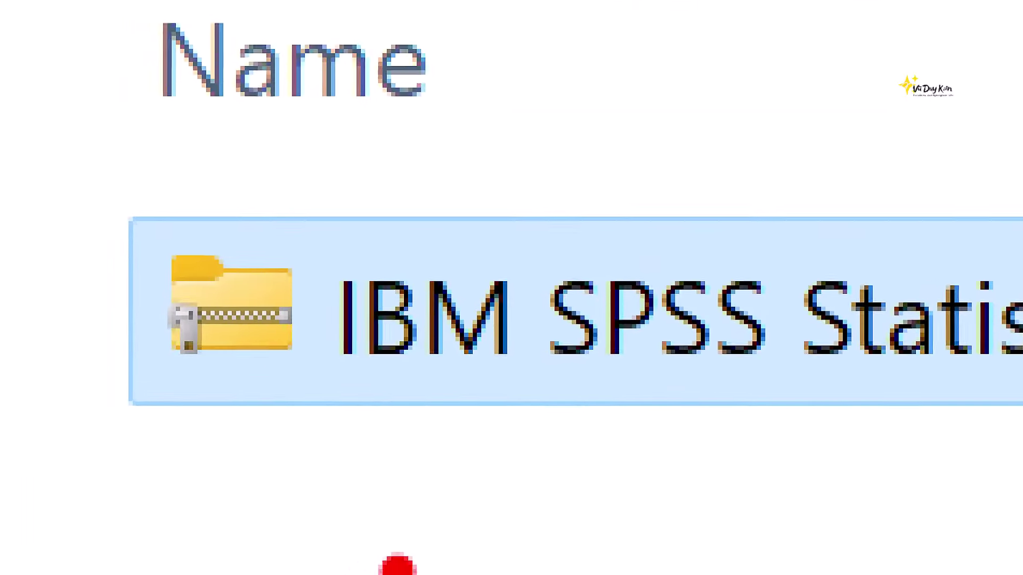
mouse_move(88, 402)
left_mouse_down()
mouse_move(416, 403)
mouse_move(309, 429)
mouse_move(341, 428)
left_mouse_up()
key("Escape")
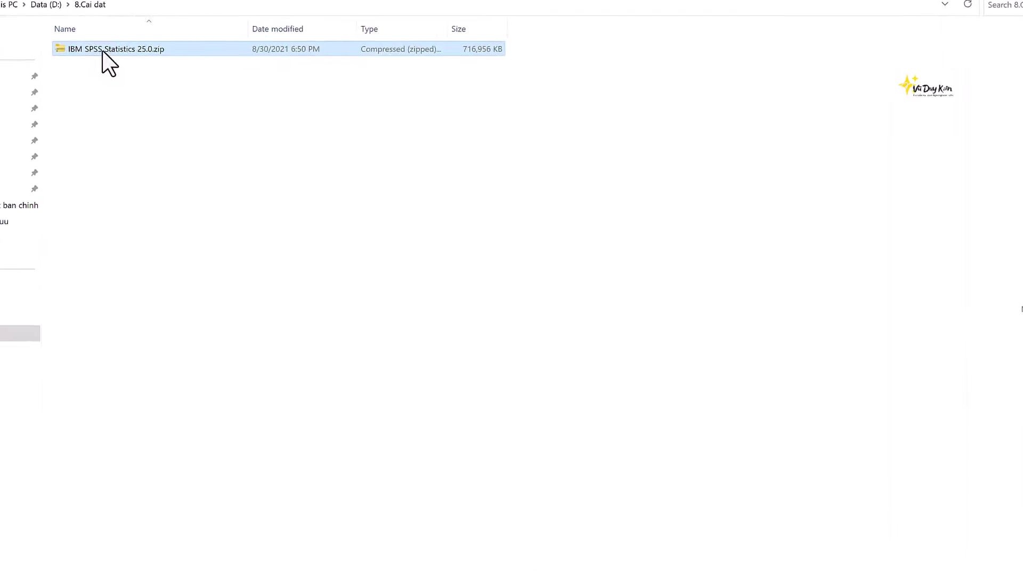
Extract IBM SPSS Statistics 25.0.zip with WinRAR into its own IBM SPSS Statistics 25.0 folder, and clear the file selection
right_click(102, 50)
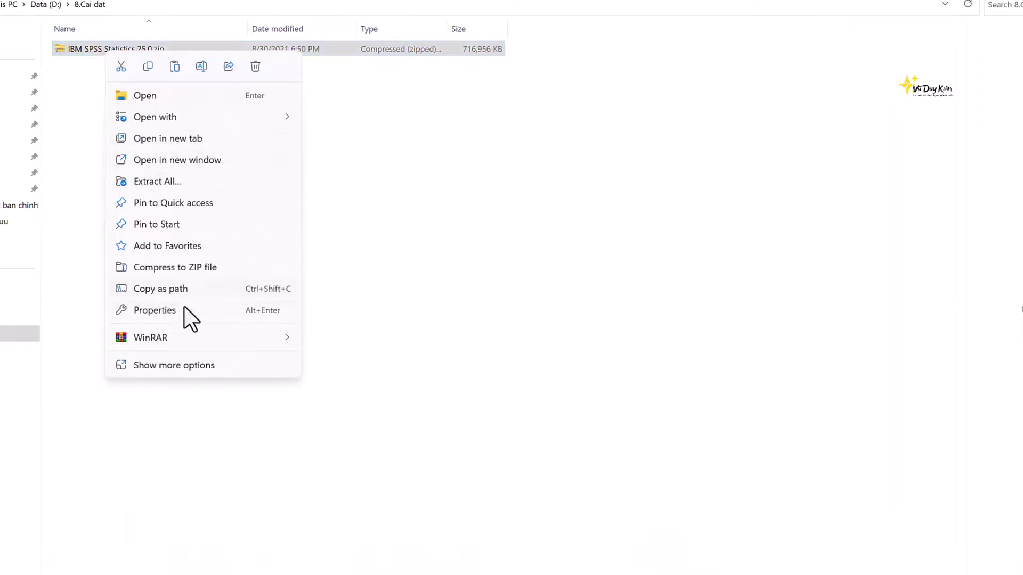
mouse_move(185, 342)
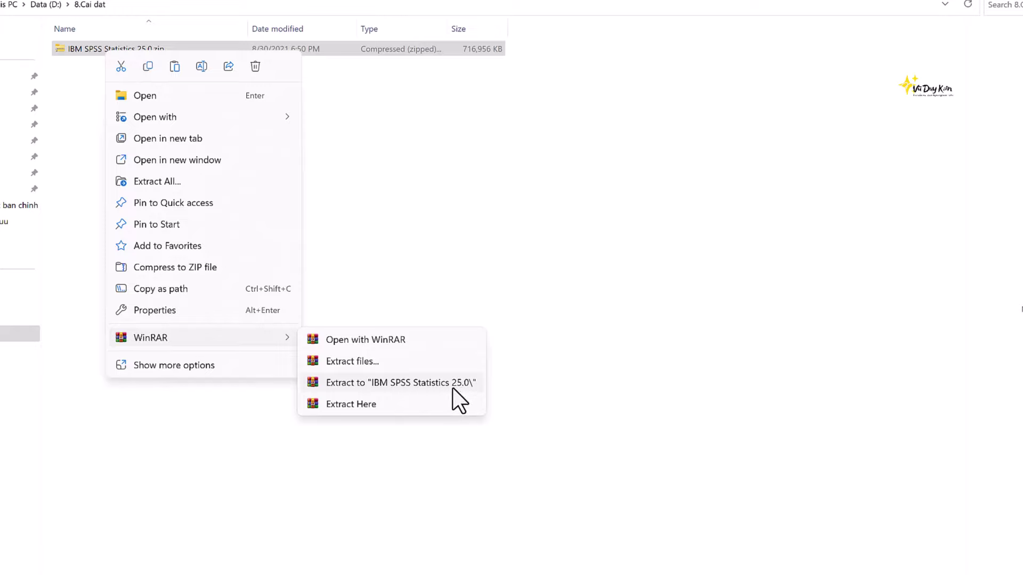
left_click(408, 382)
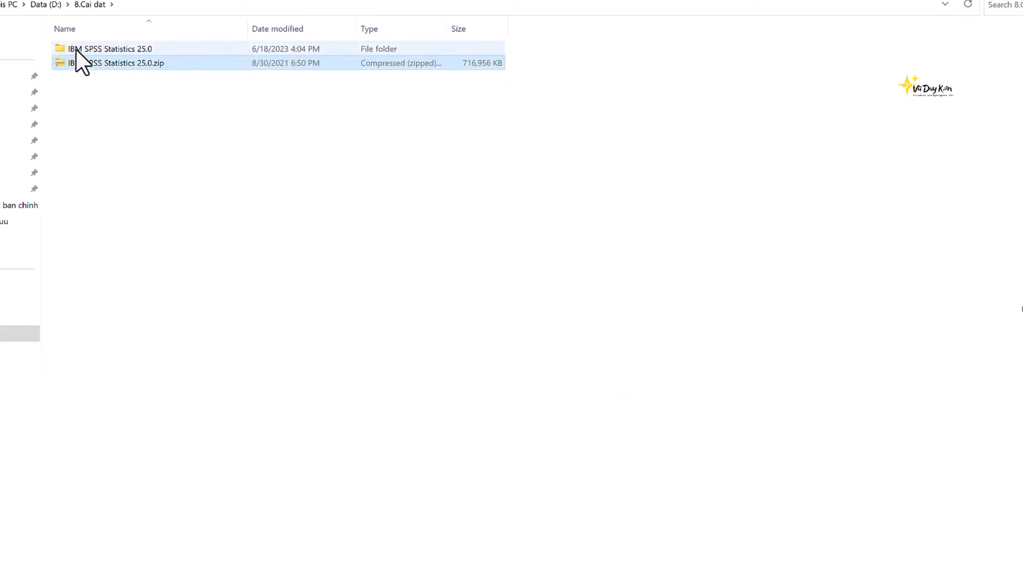
left_click(172, 184)
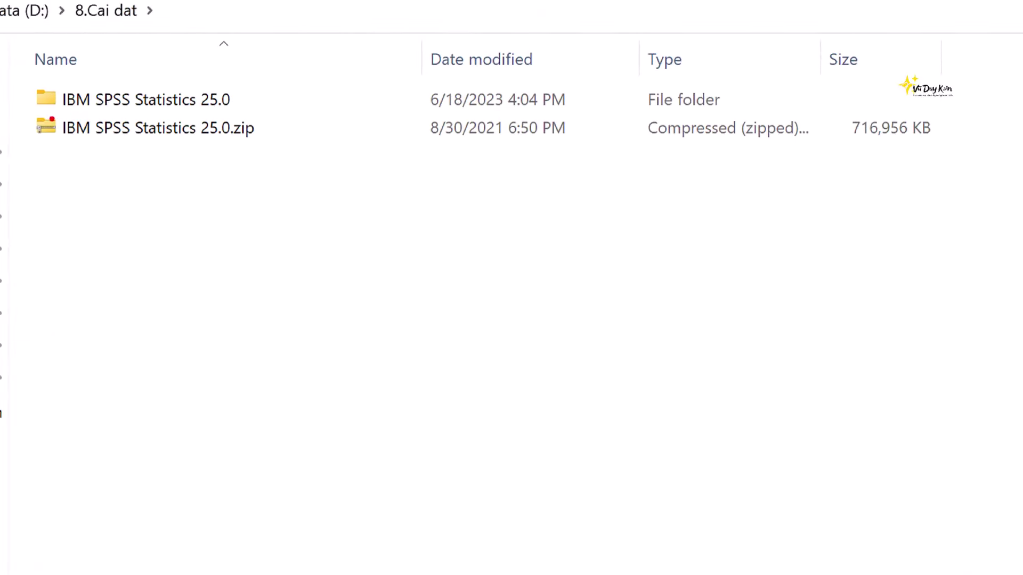
mouse_move(55, 138)
left_mouse_down()
mouse_move(184, 152)
mouse_move(285, 130)
mouse_move(184, 112)
mouse_move(48, 115)
mouse_move(69, 151)
left_mouse_up()
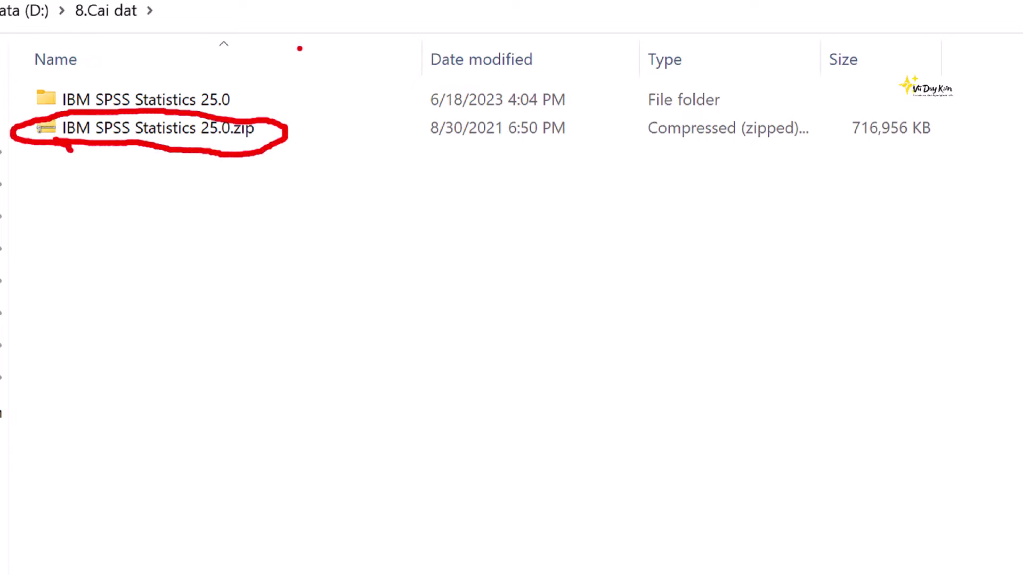
mouse_move(300, 48)
left_mouse_down()
mouse_move(224, 85)
mouse_move(266, 84)
left_mouse_up()
left_click(273, 84)
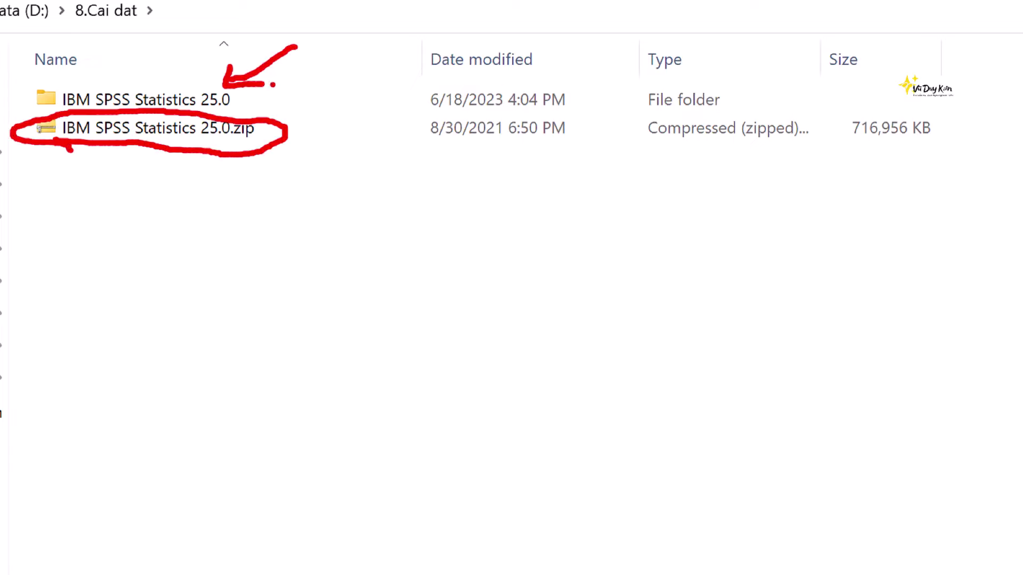
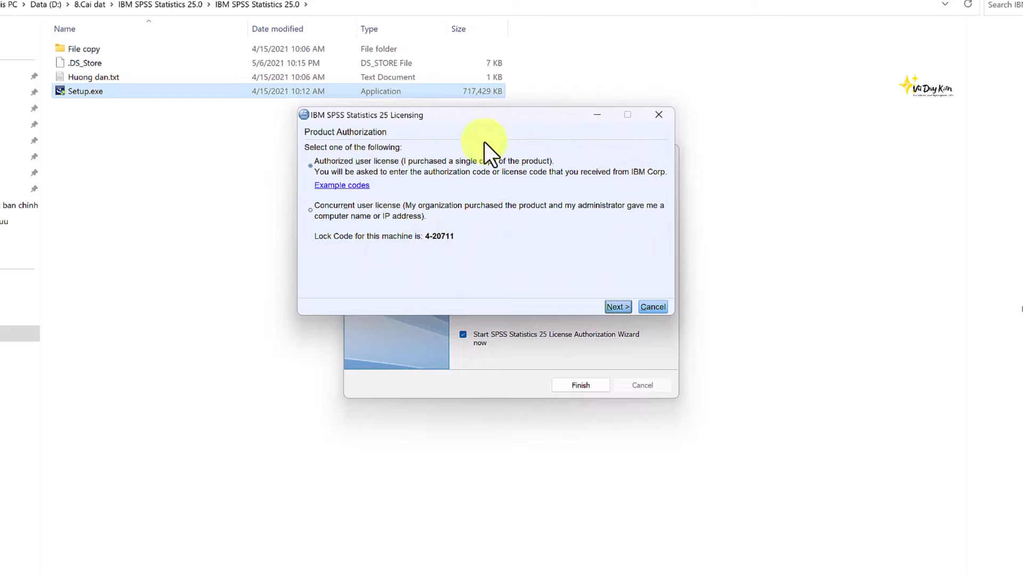
Proceed with the authorized user license option and close the licensing wizard without entering a code
left_click(617, 306)
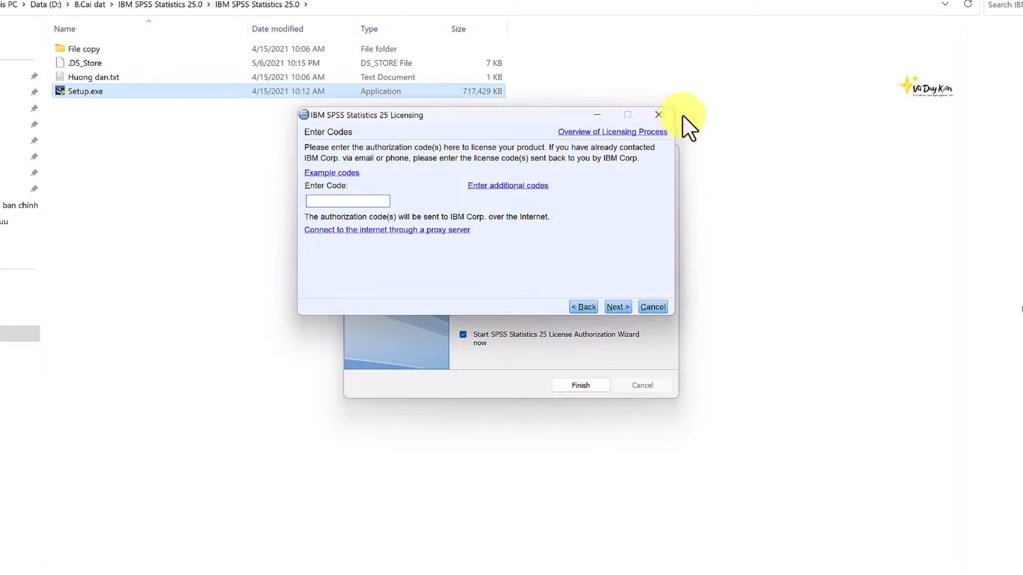
left_click(659, 116)
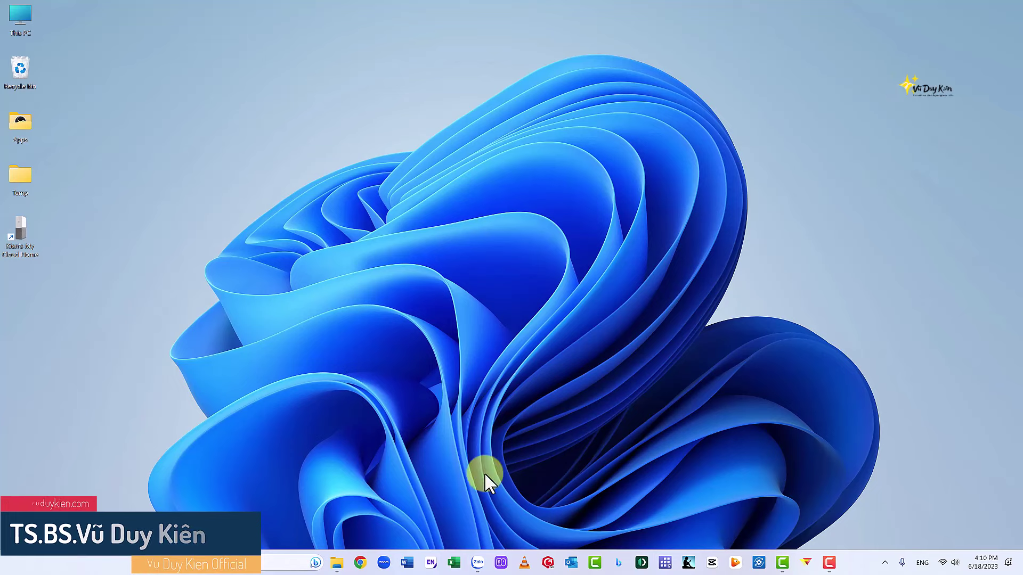
Search Windows for ibm and launch IBM SPSS Statistics 25
left_click(239, 563)
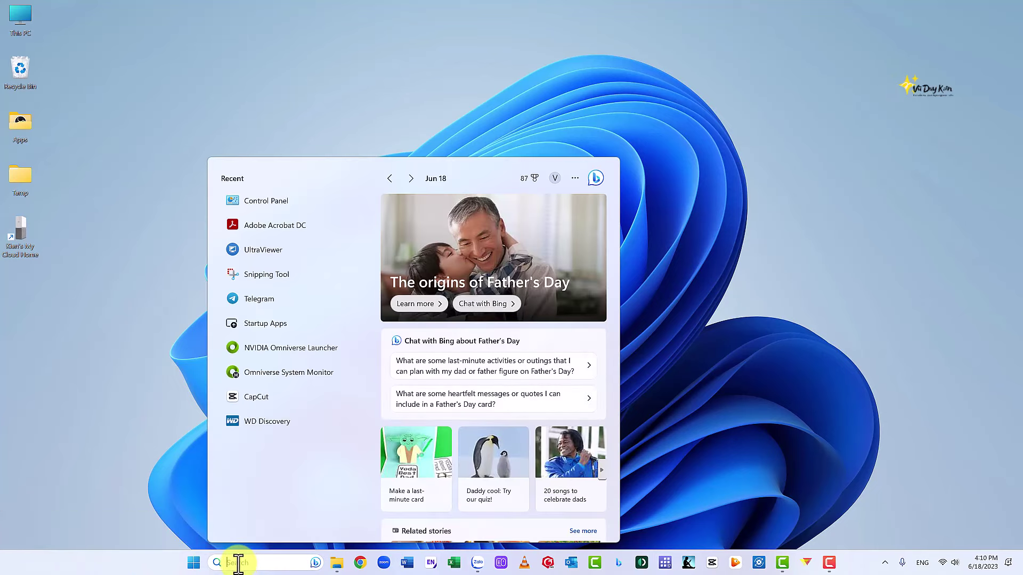
type("ipm")
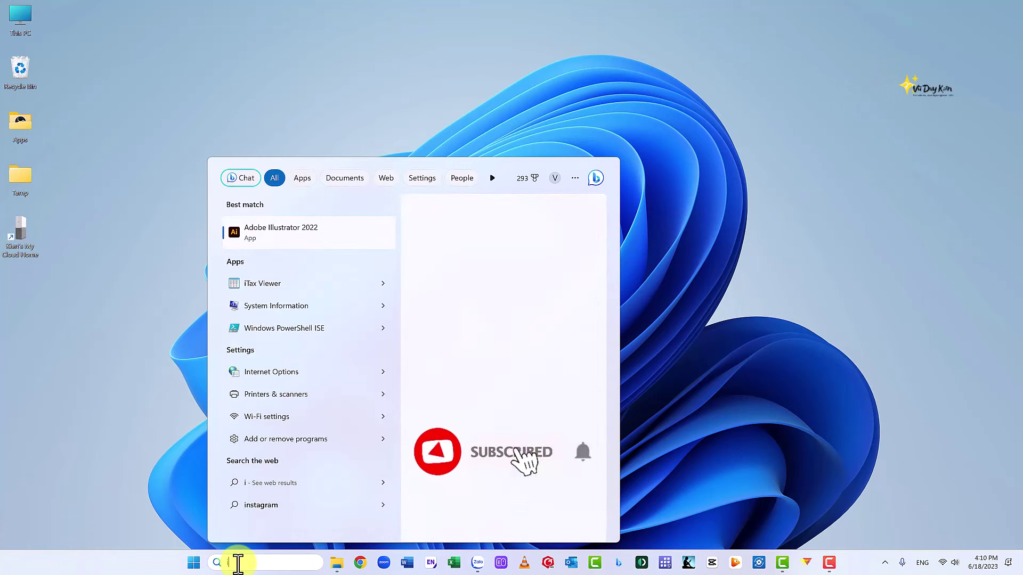
key("BackSpace")
key("BackSpace")
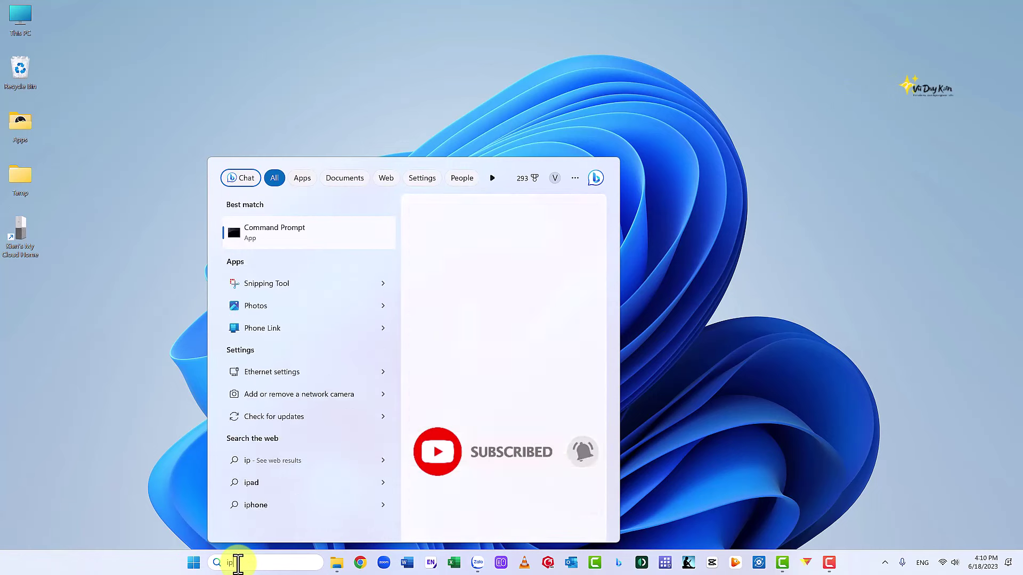
type("bm")
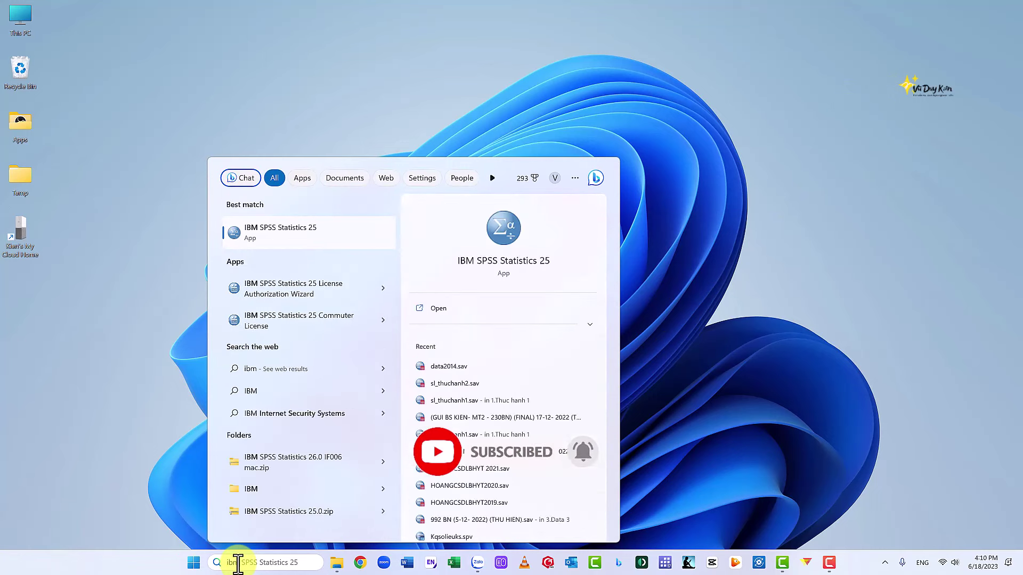
left_click(288, 233)
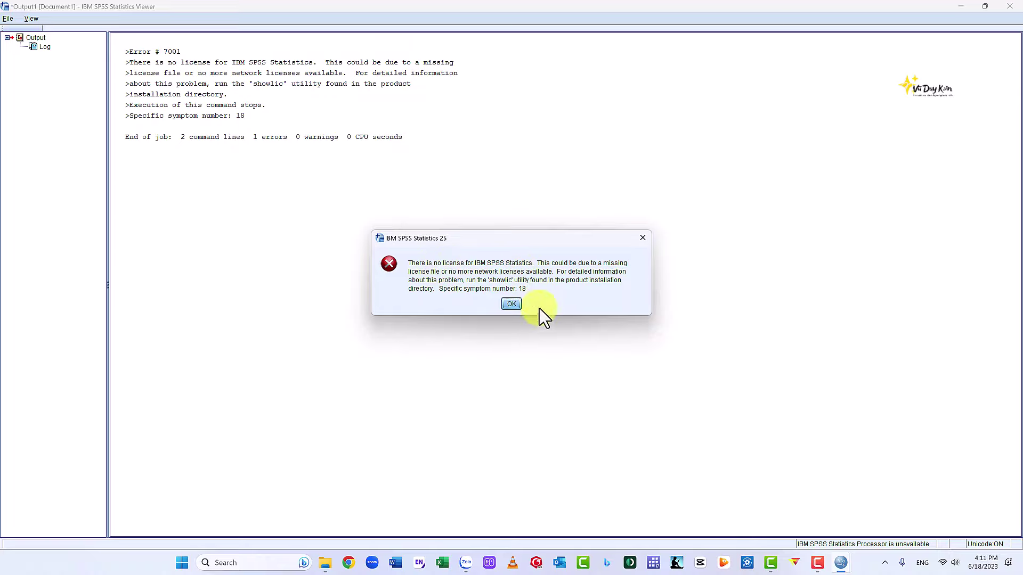
Dismiss the missing-license message and close the output viewer without saving its contents
left_click(511, 304)
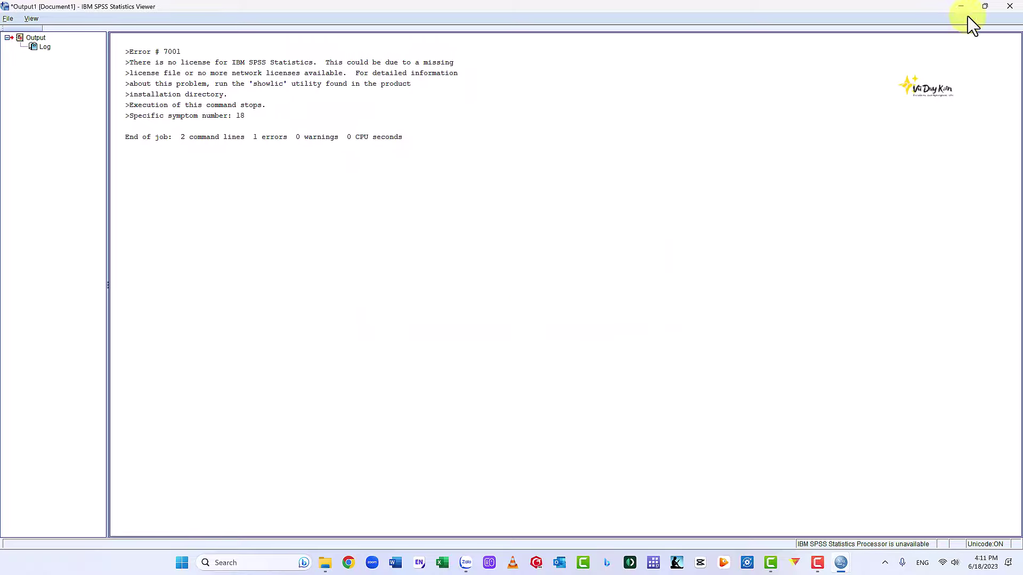
left_click(1010, 8)
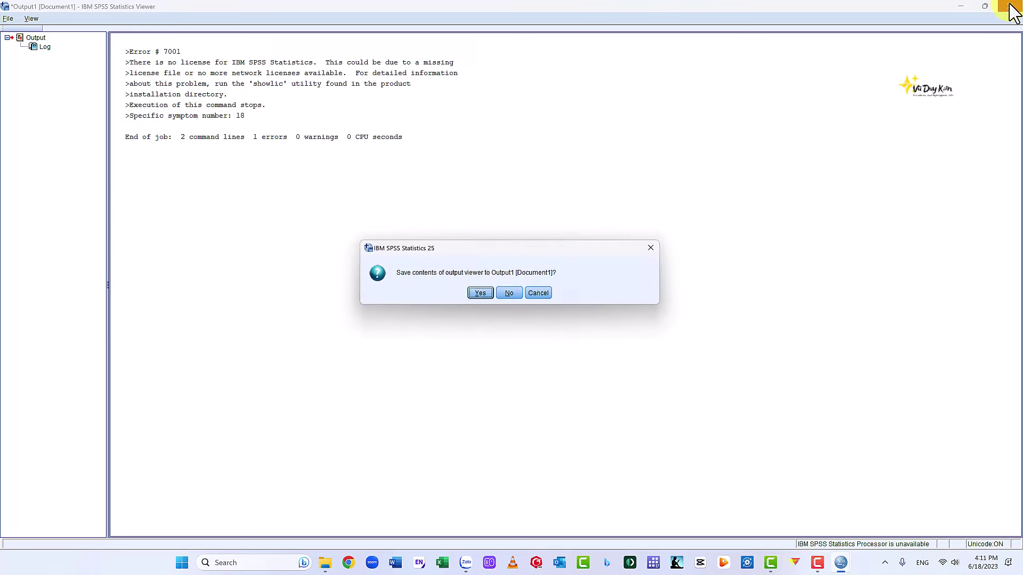
left_click(507, 293)
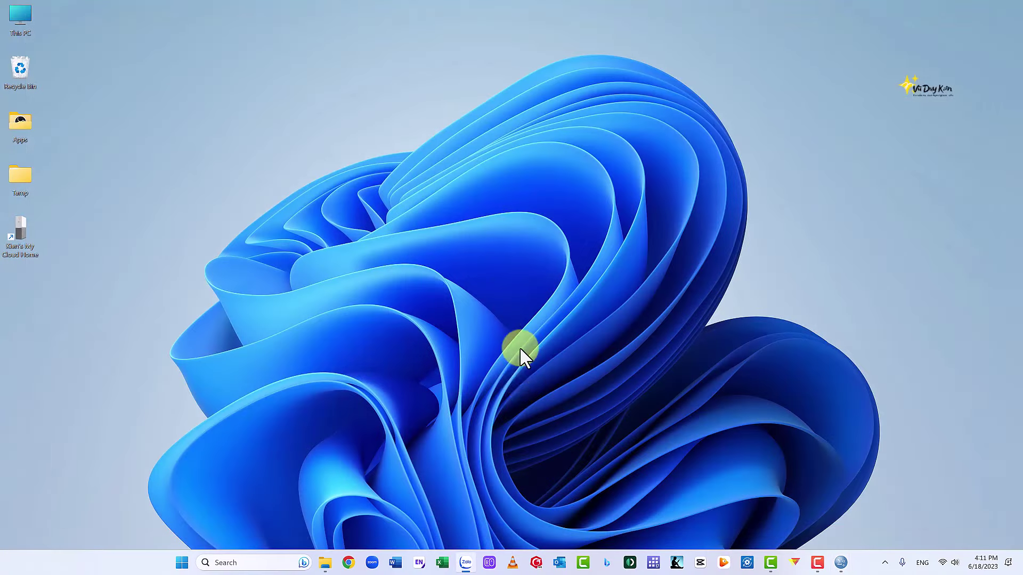
Check the empty Data Editor in both Data View and Variable View, and exit SPSS Statistics
left_click(840, 562)
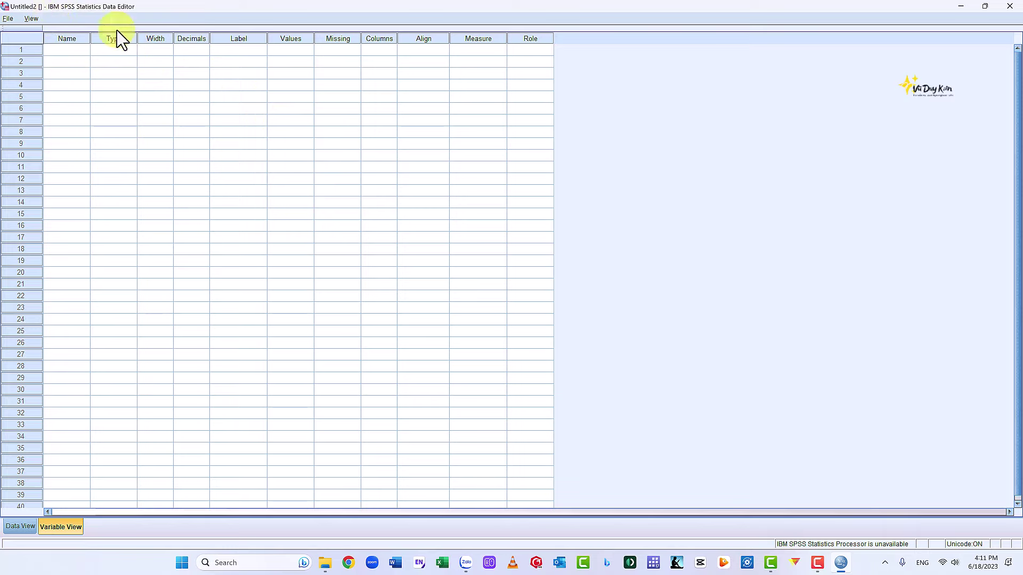
left_click(290, 120)
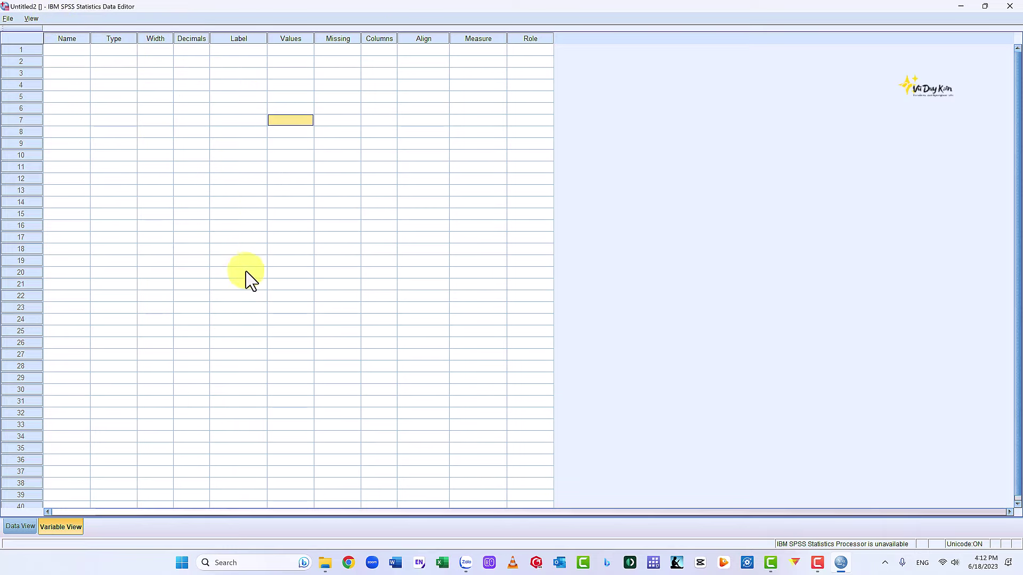
left_click(21, 528)
left_click(56, 528)
left_click(14, 529)
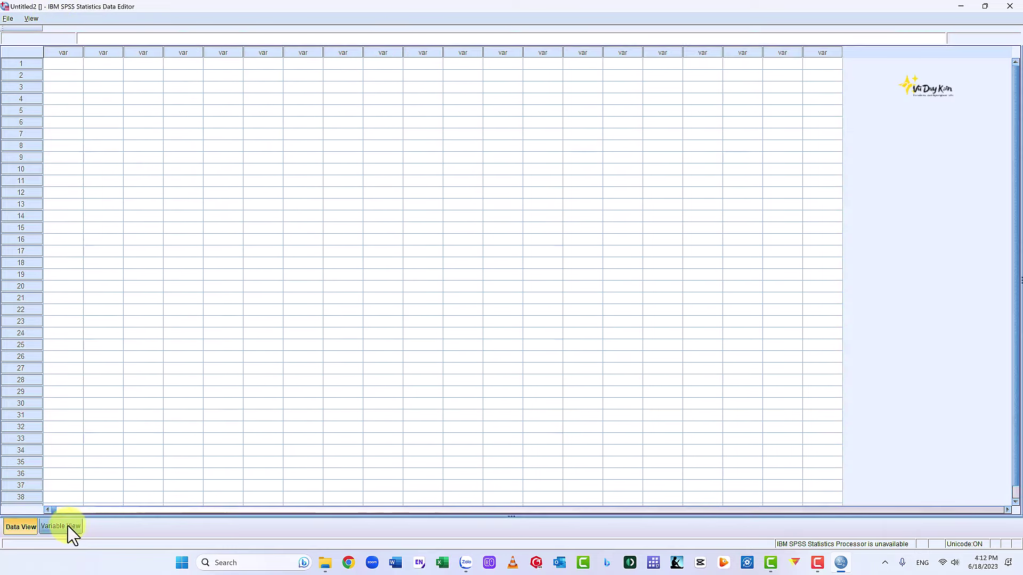
left_click(68, 528)
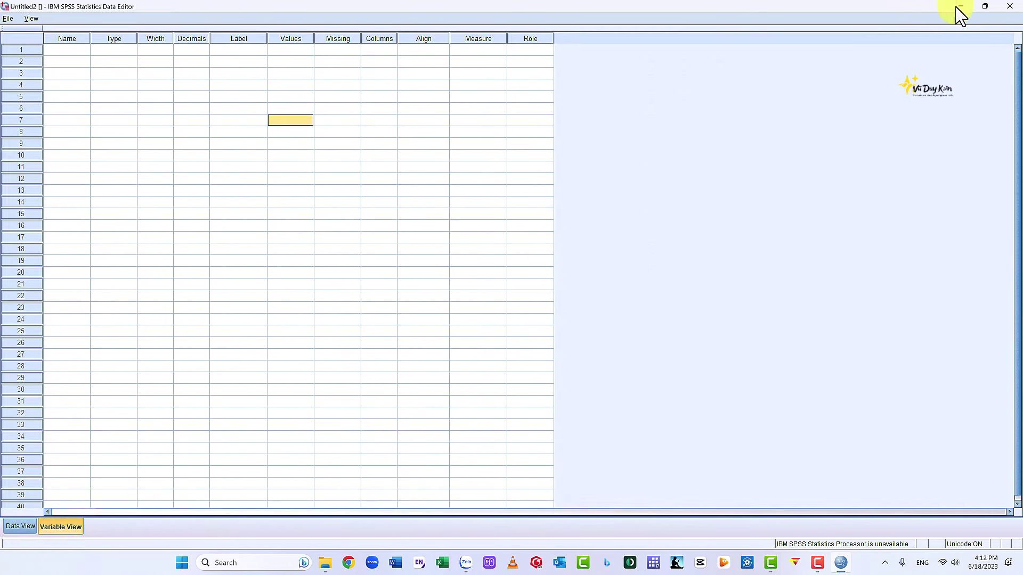
left_click(1010, 6)
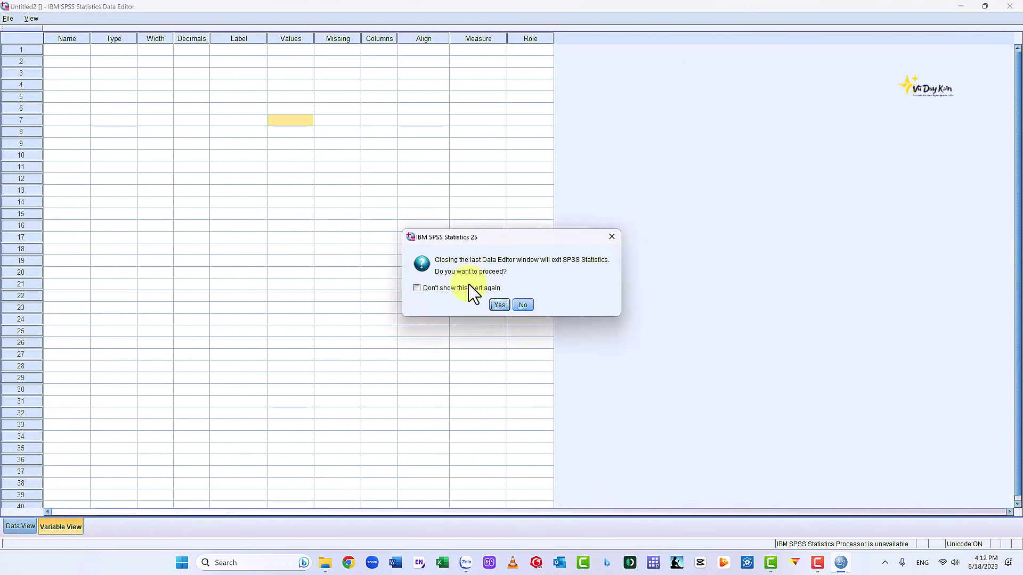
left_click(499, 305)
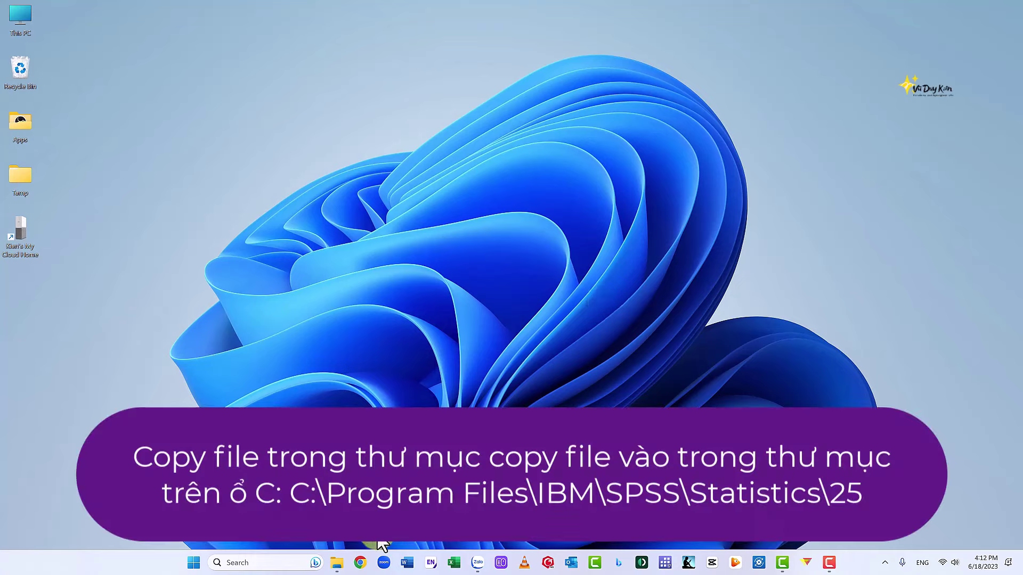
View the File copy folder of the extracted SPSS package and the C:\Program Files\IBM\SPSS\Statistics\25 installation folder in File Explorer
left_click(337, 562)
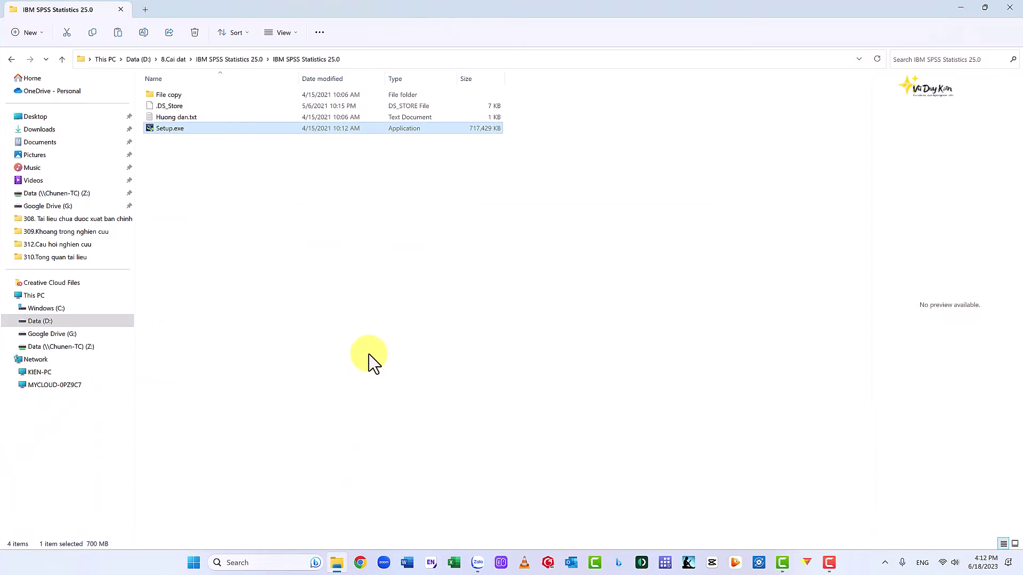
double_click(170, 96)
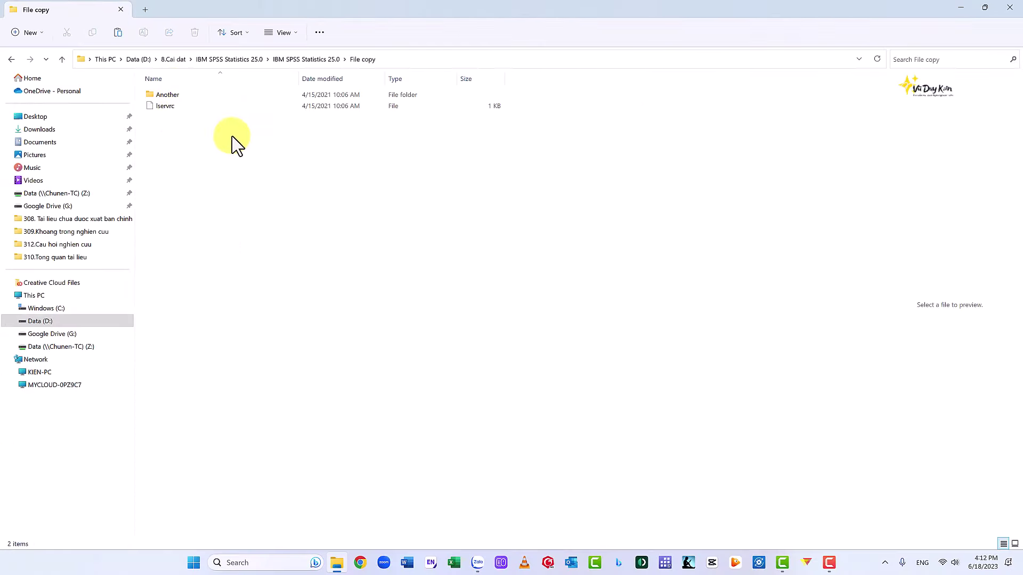
left_click(57, 309)
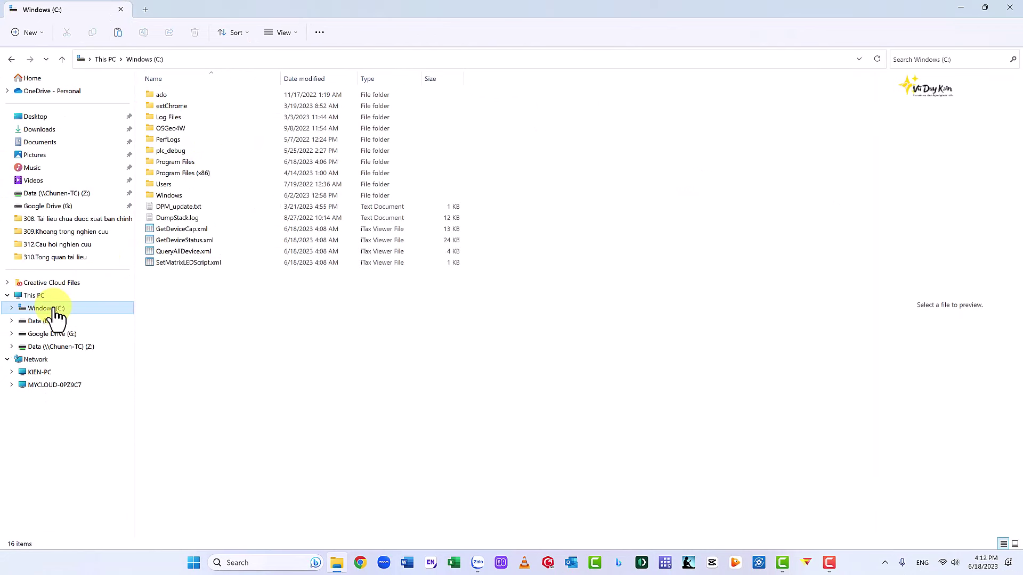
double_click(181, 162)
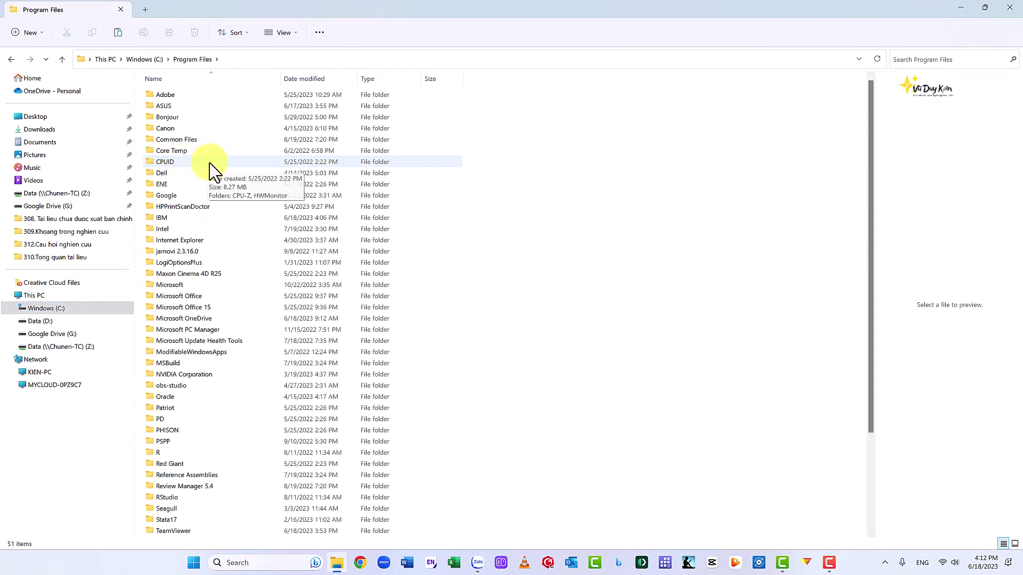
double_click(165, 220)
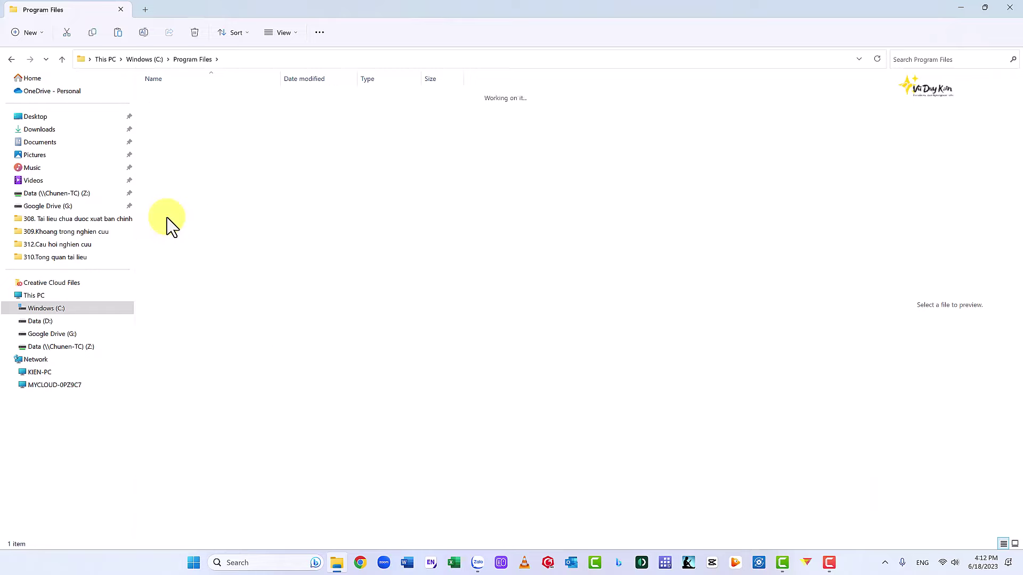
double_click(161, 99)
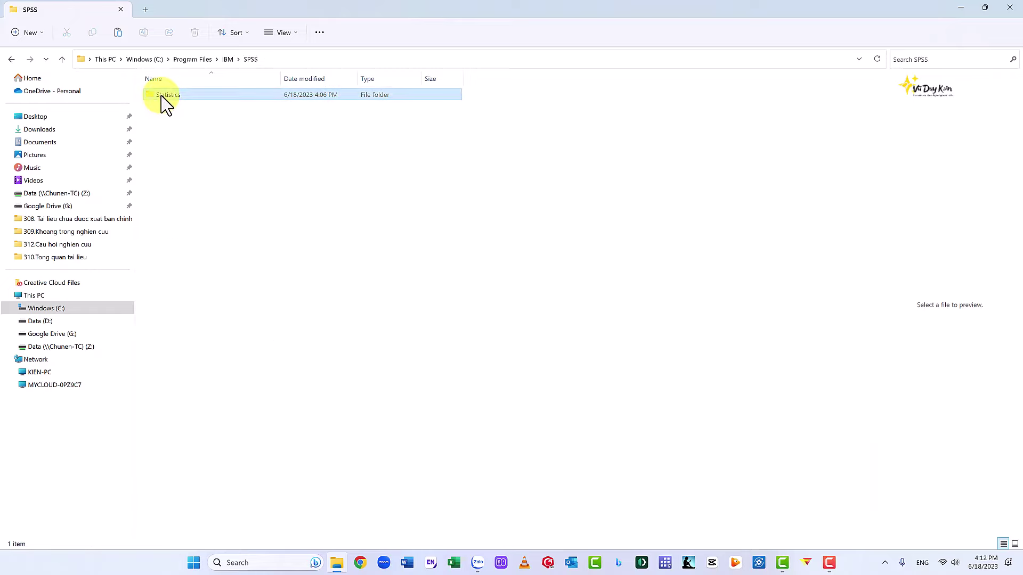
left_click(174, 98)
double_click(173, 98)
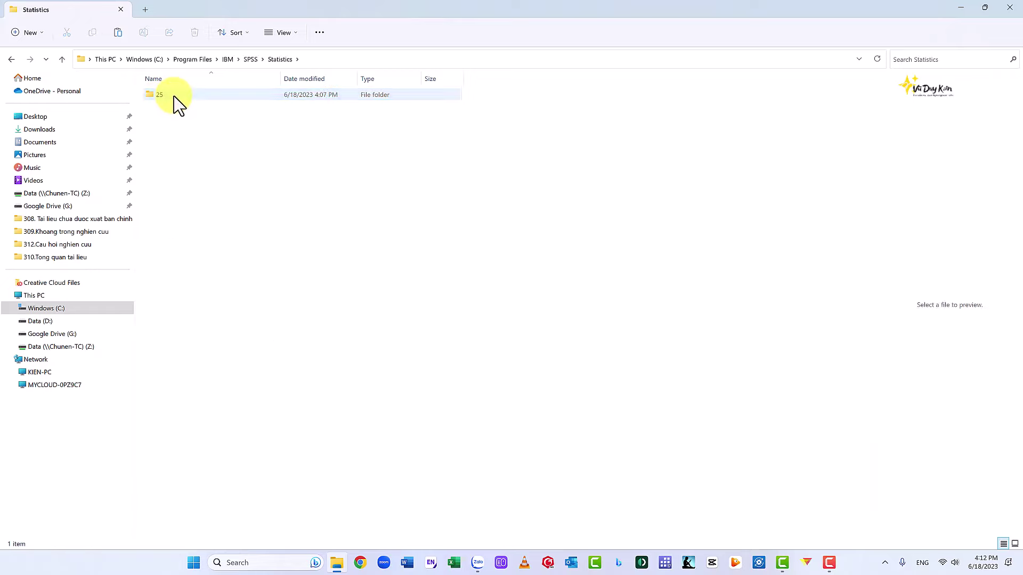
double_click(160, 96)
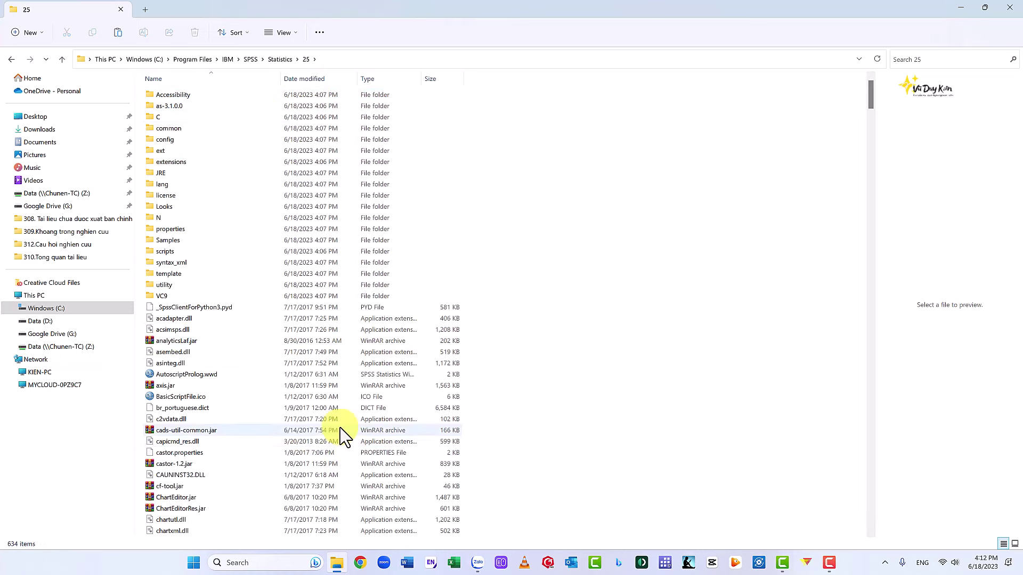
left_click(1012, 7)
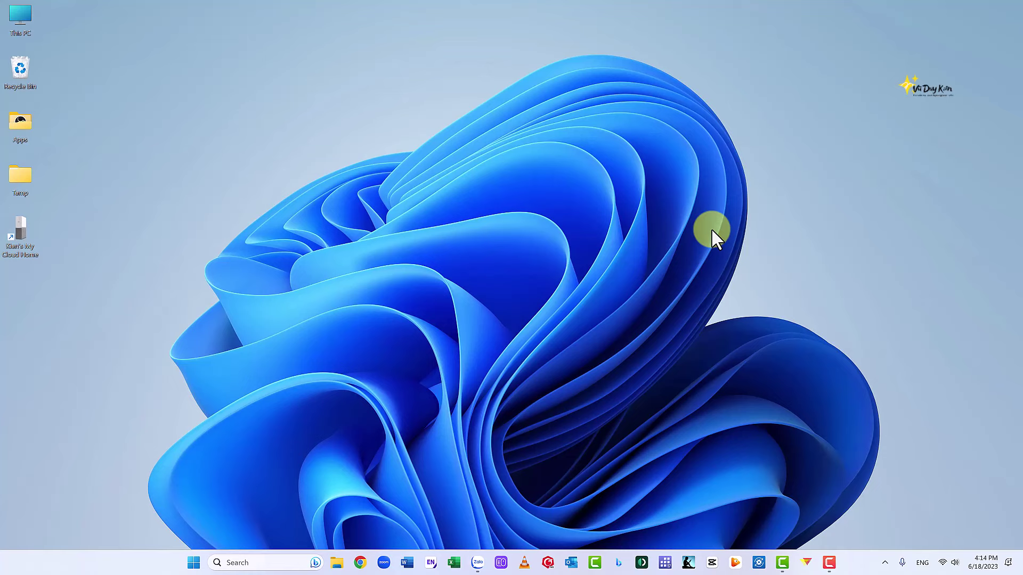
Search Windows for ibm and launch IBM SPSS Statistics 25
left_click(227, 562)
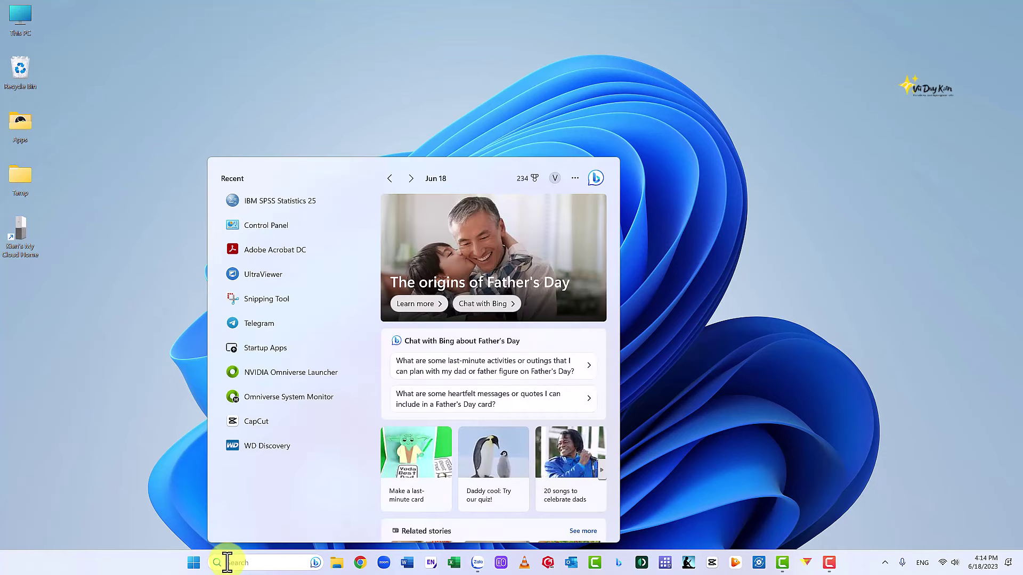
type("i")
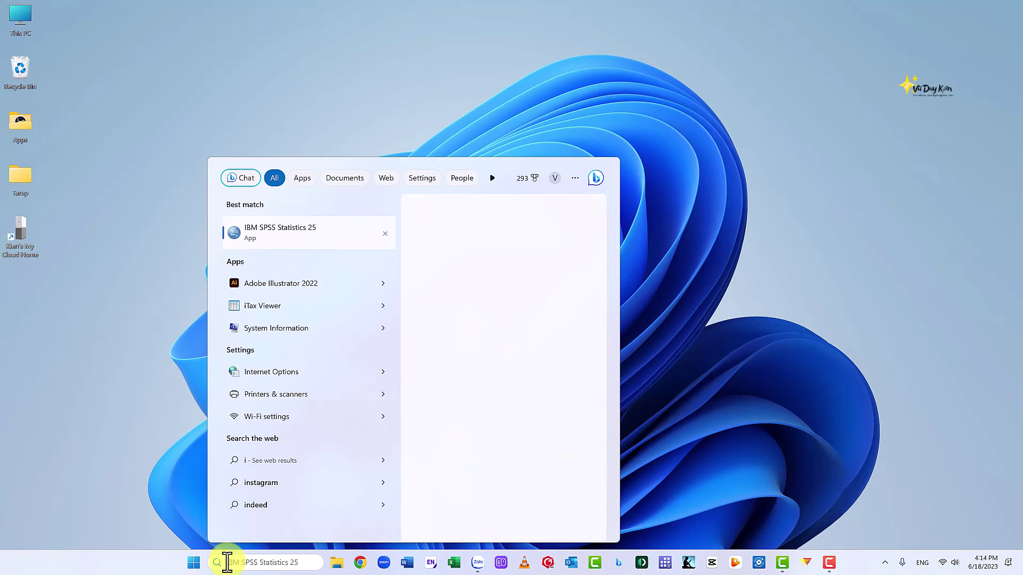
type("bm")
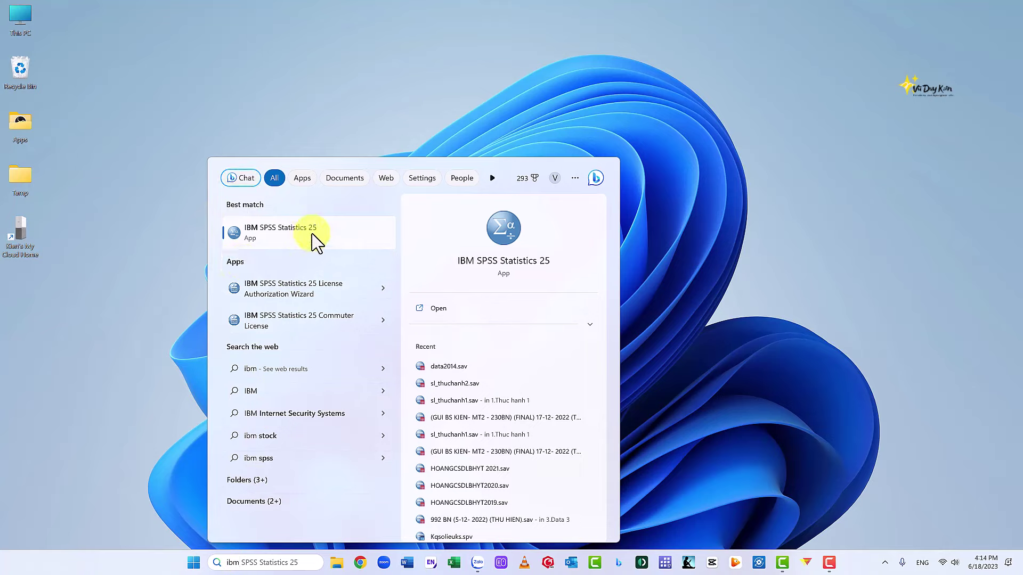
left_click(288, 241)
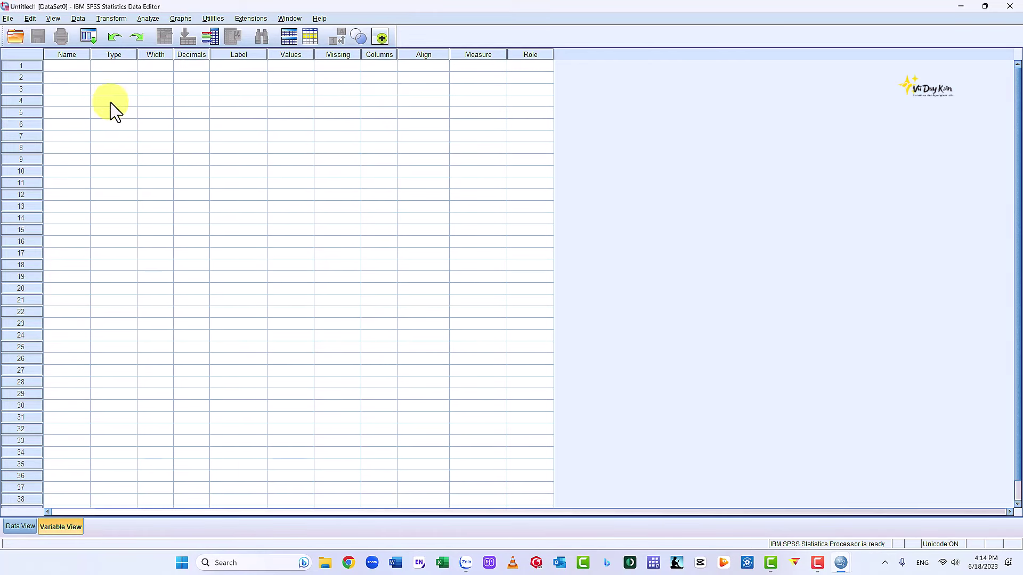
Examine the analysis and graph commands available in the Data Editor, and exit SPSS Statistics
left_click(148, 18)
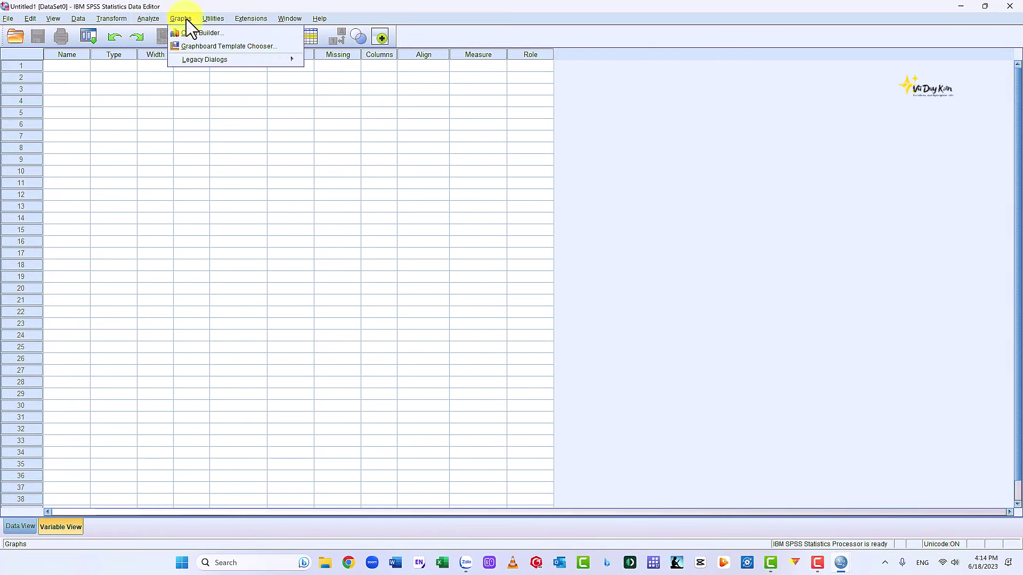
left_click(421, 171)
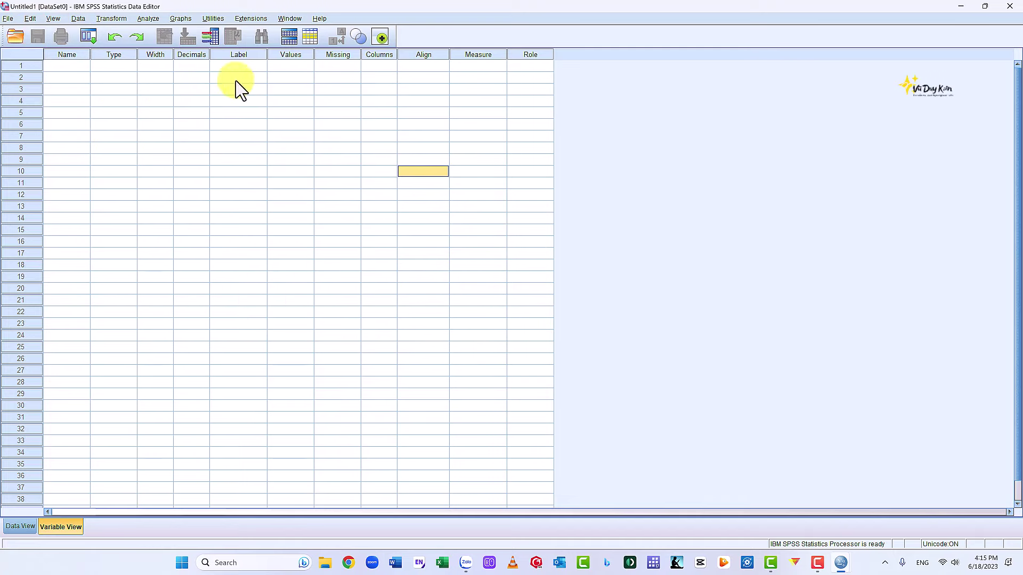
left_click(148, 19)
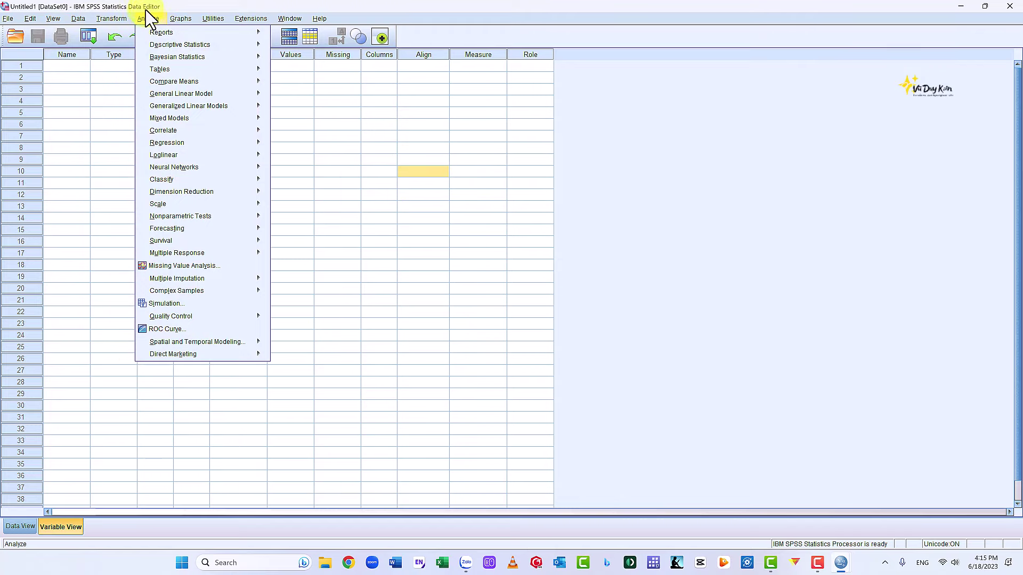
left_click(180, 18)
mouse_move(203, 59)
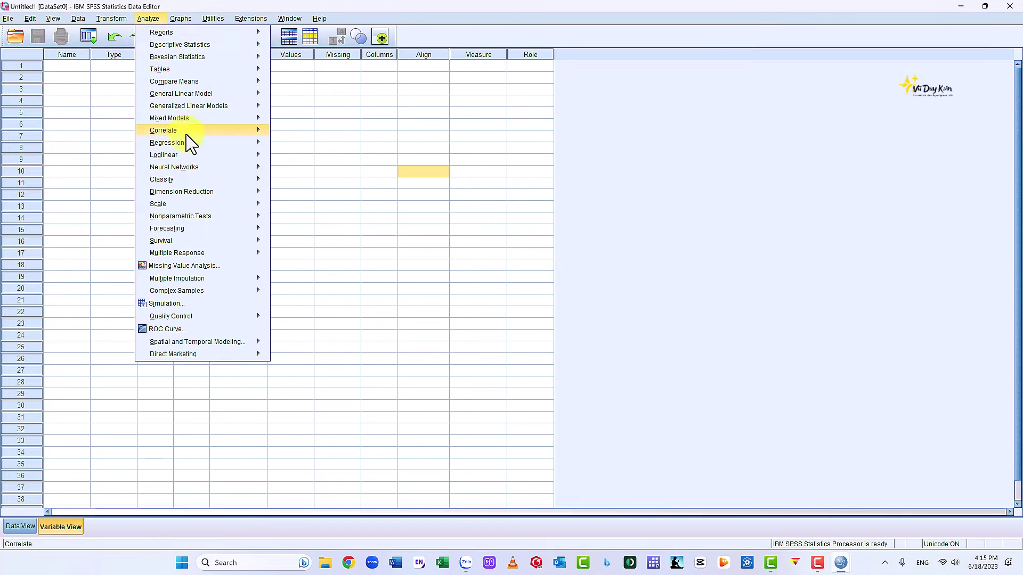
mouse_move(185, 131)
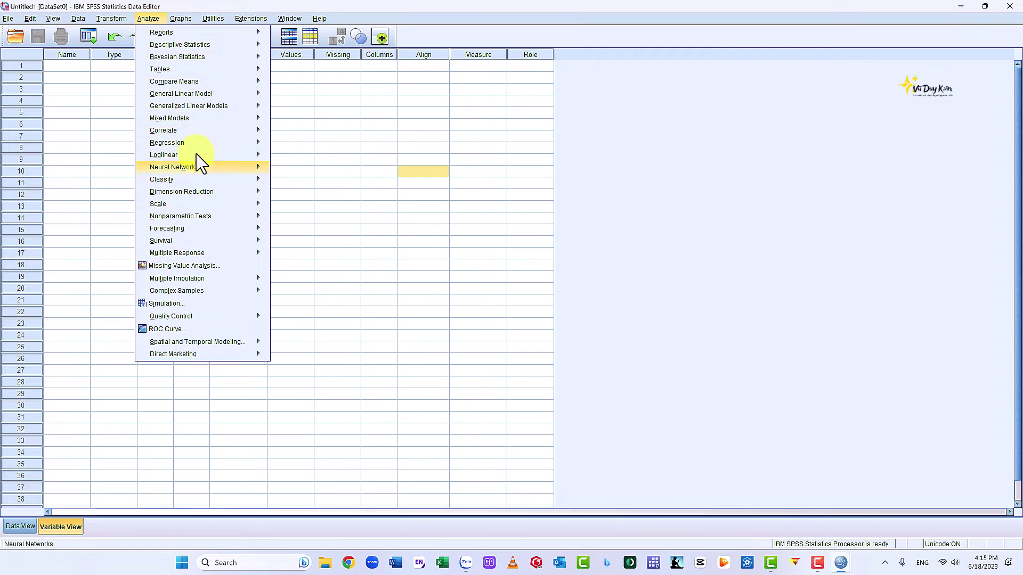
left_click(479, 136)
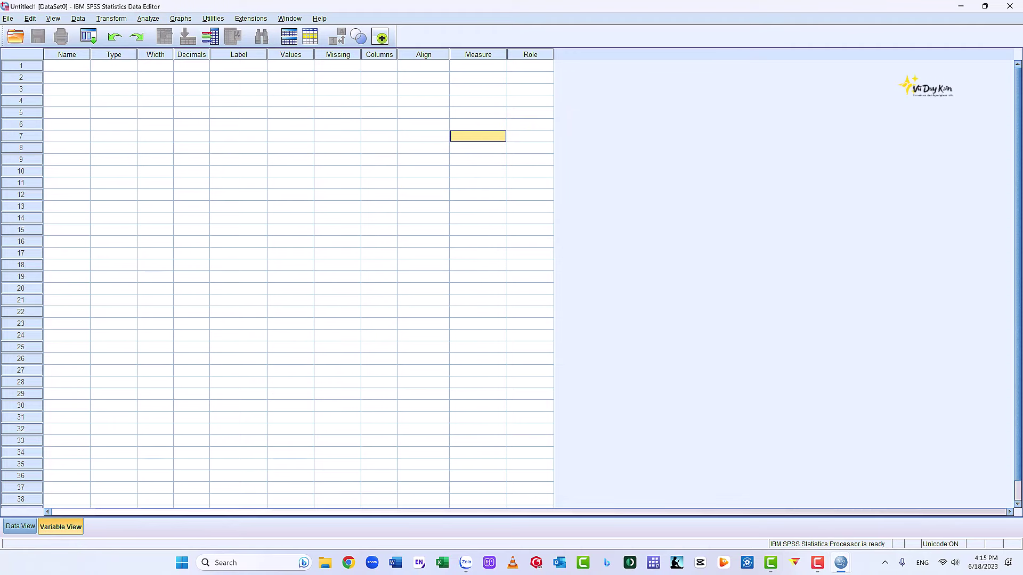
left_click(1010, 6)
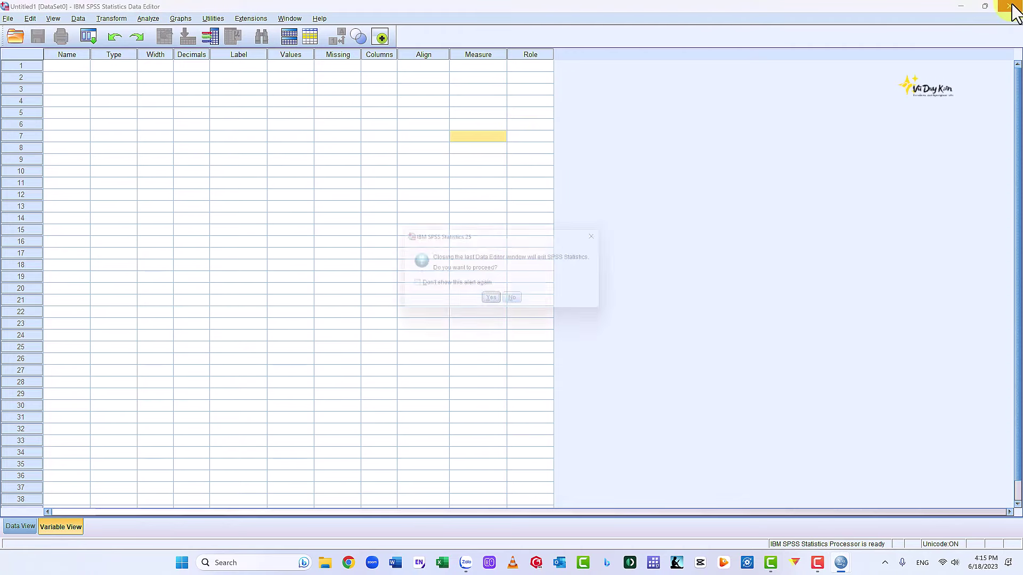
key("Return")
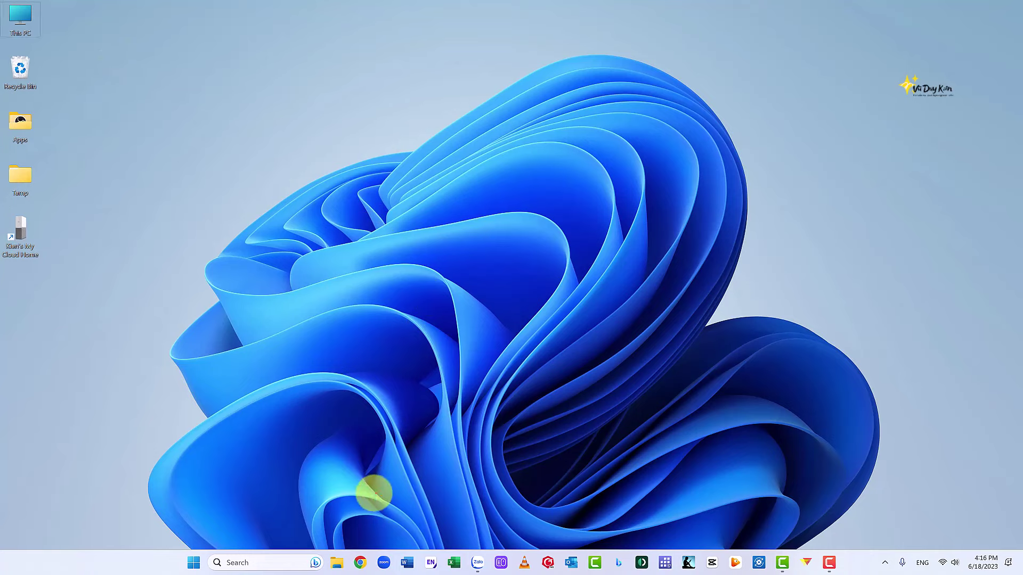
mouse_move(621, 426)
left_mouse_down()
mouse_move(605, 537)
mouse_move(620, 529)
left_mouse_up()
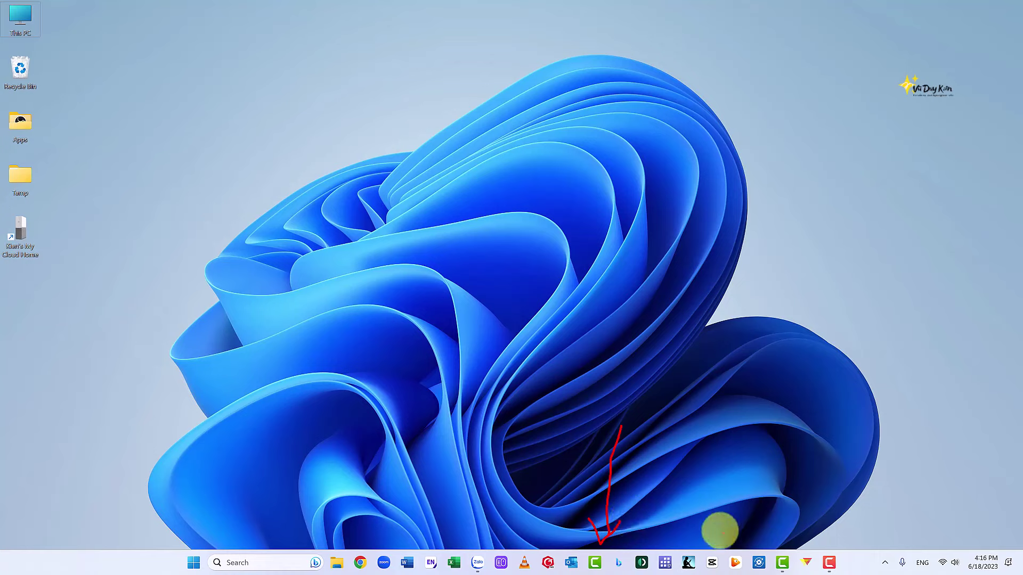
key("Escape")
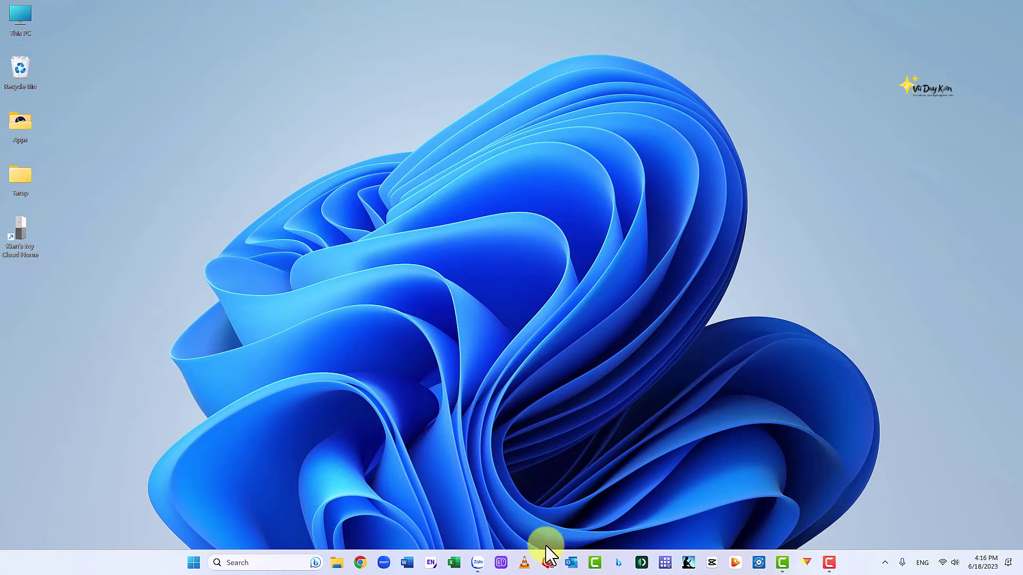
Search Windows for spss and pin IBM SPSS Statistics 25 to the taskbar
left_click(272, 563)
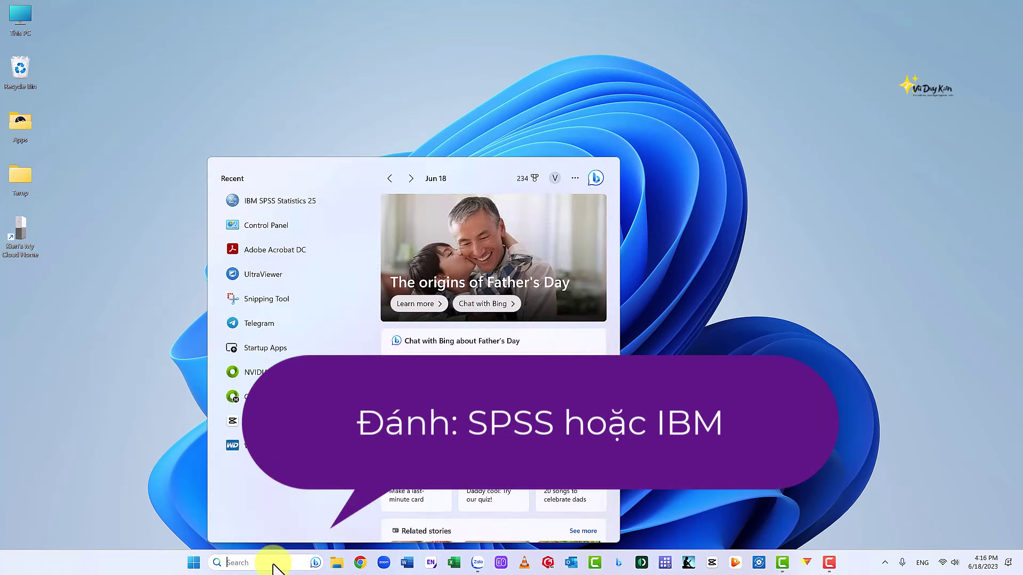
type("sp")
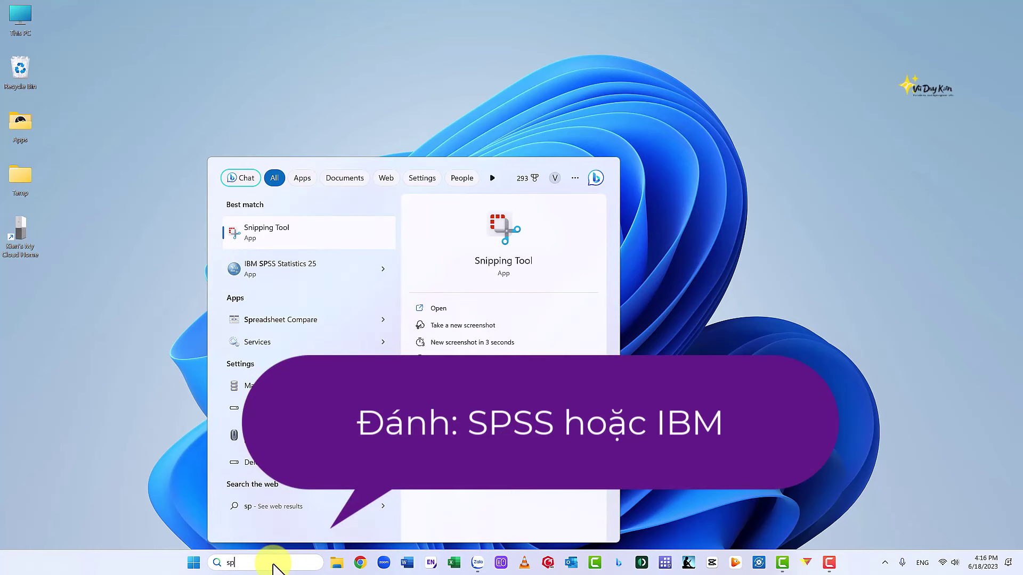
type("ss")
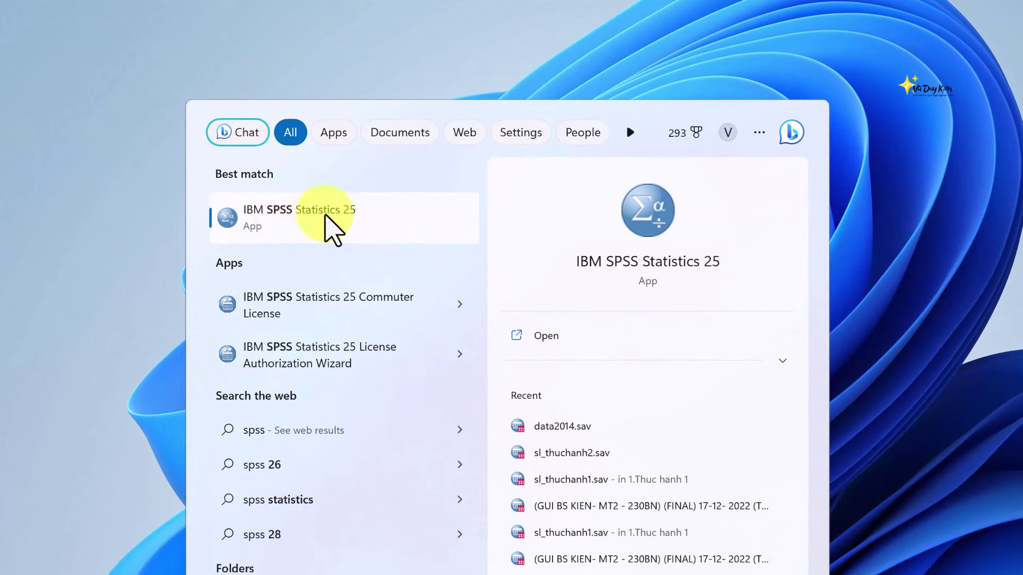
right_click(361, 219)
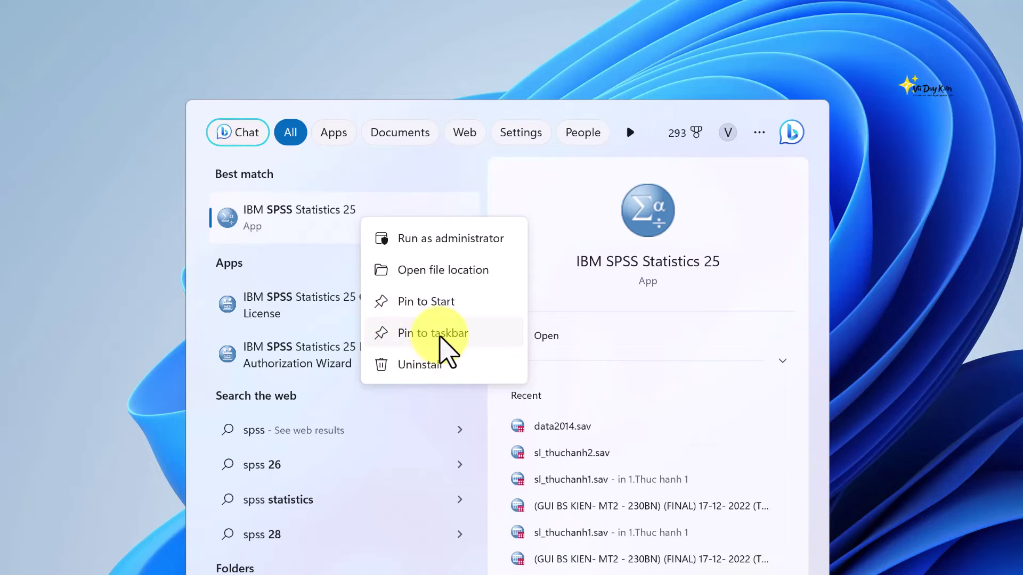
left_click(457, 330)
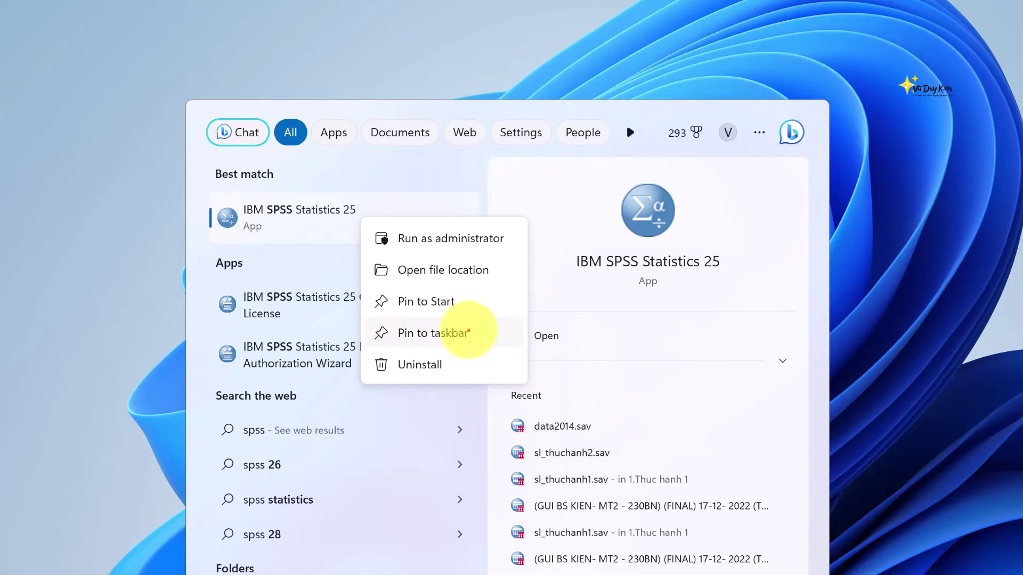
mouse_move(486, 324)
left_mouse_down()
mouse_move(421, 315)
mouse_move(368, 344)
mouse_move(471, 336)
left_mouse_up()
left_click_drag(526, 275, 481, 321)
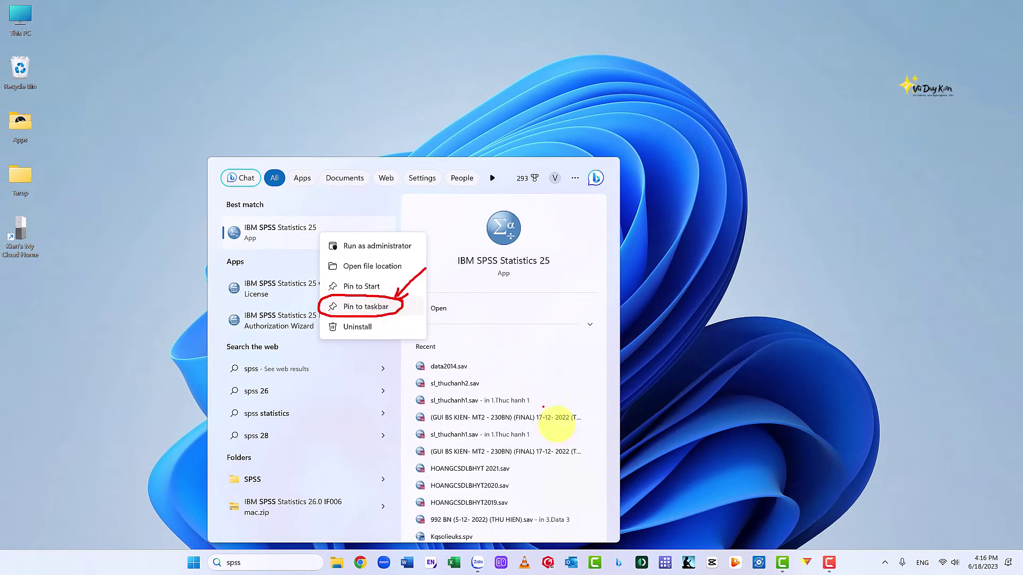
left_click_drag(849, 456, 849, 514)
left_click(848, 520)
key("Escape")
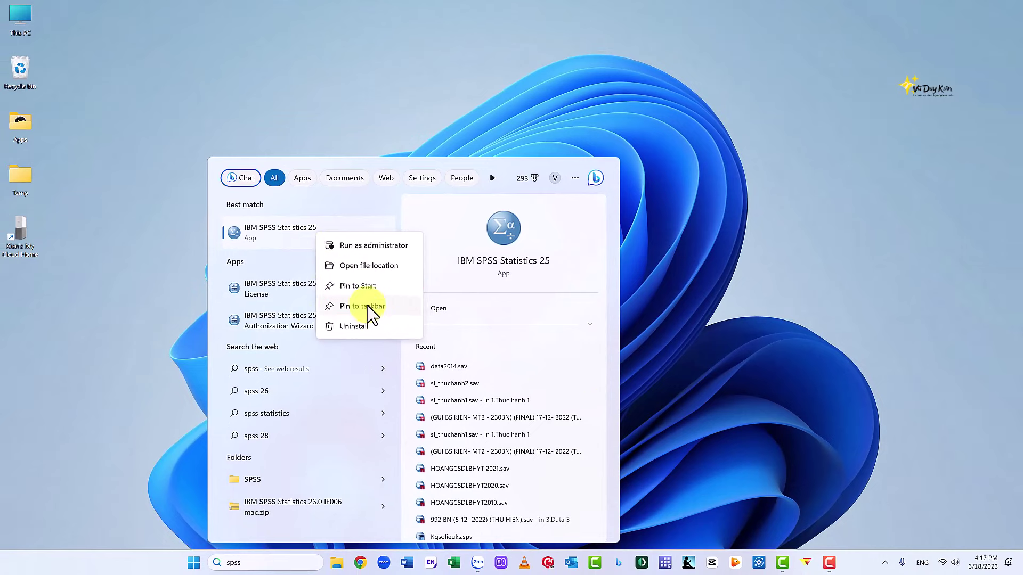
left_click(367, 307)
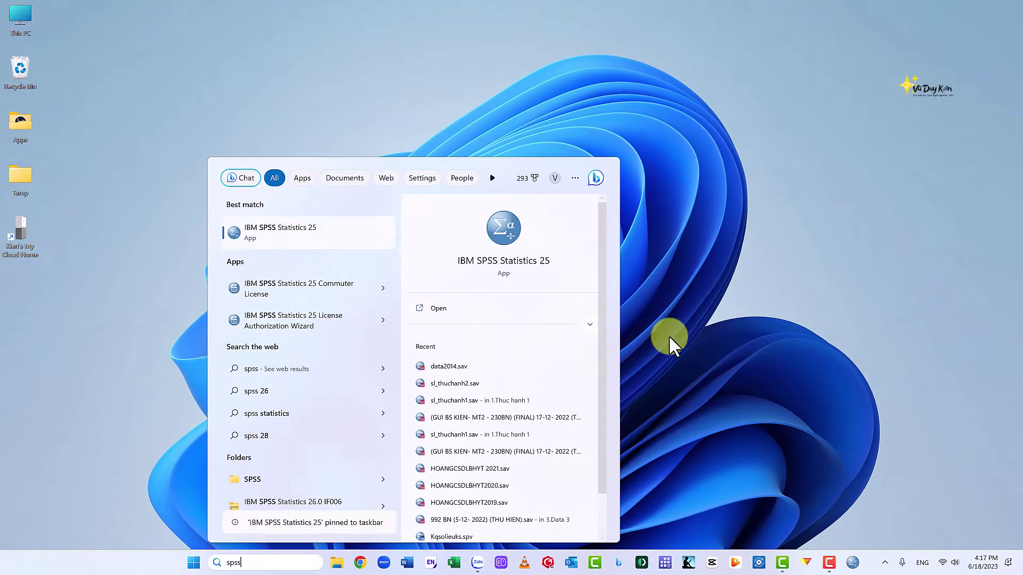
left_click(736, 324)
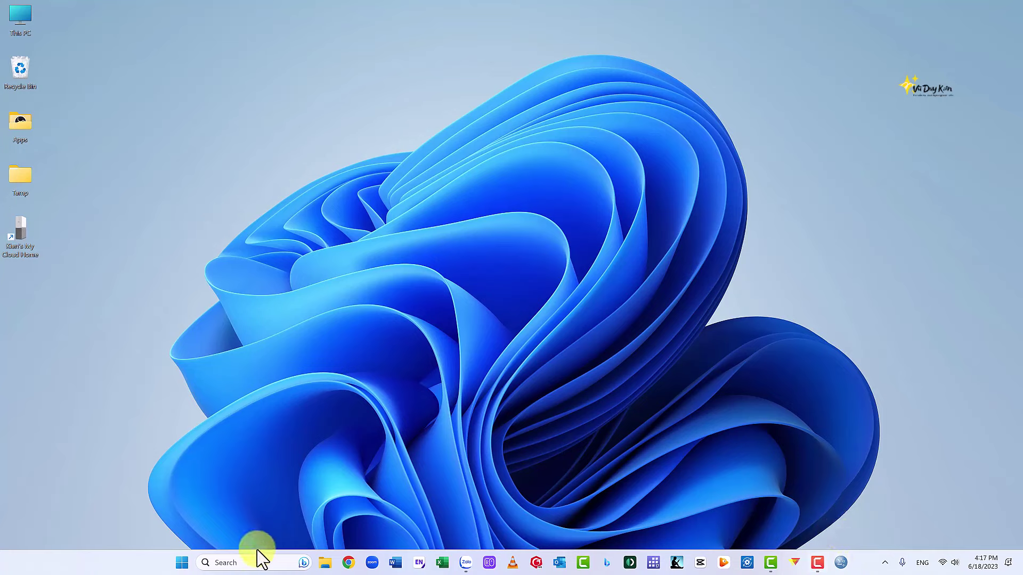
Search Windows for spss and open the file location of the IBM SPSS Statistics 25 app
left_click(235, 561)
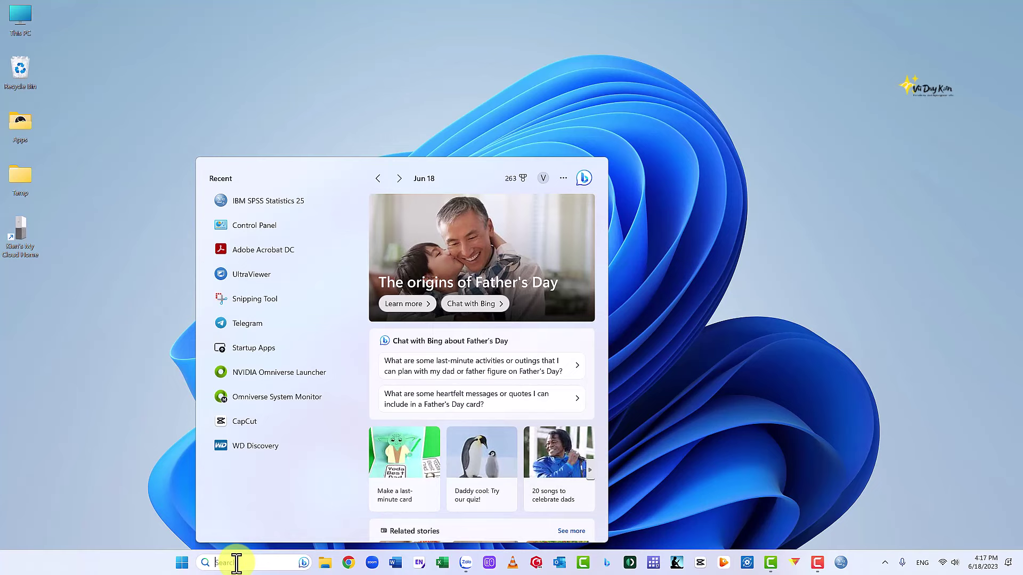
type("spss")
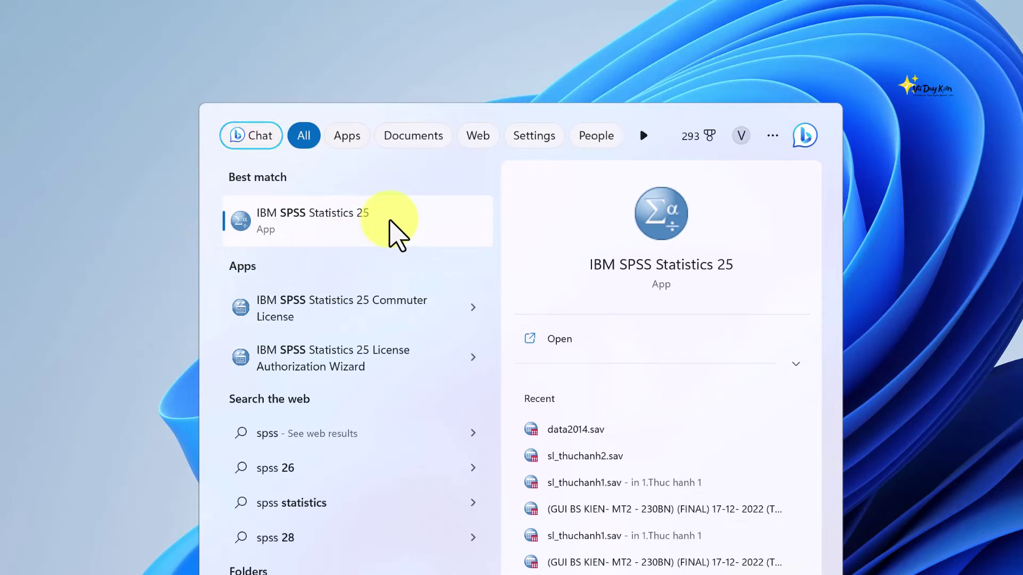
right_click(390, 220)
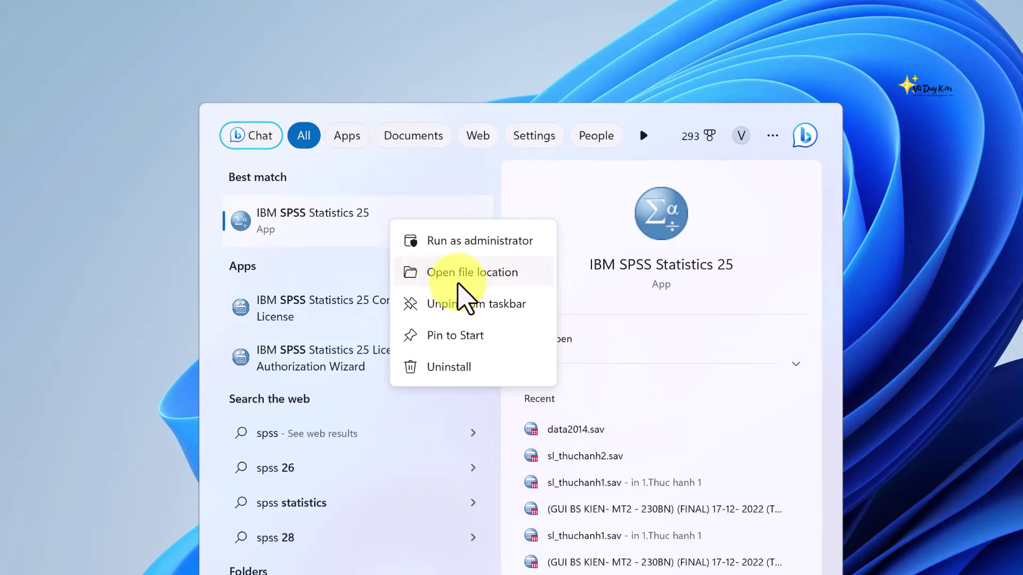
mouse_move(534, 260)
left_mouse_down()
mouse_move(423, 256)
mouse_move(392, 274)
mouse_move(514, 294)
mouse_move(536, 257)
left_mouse_up()
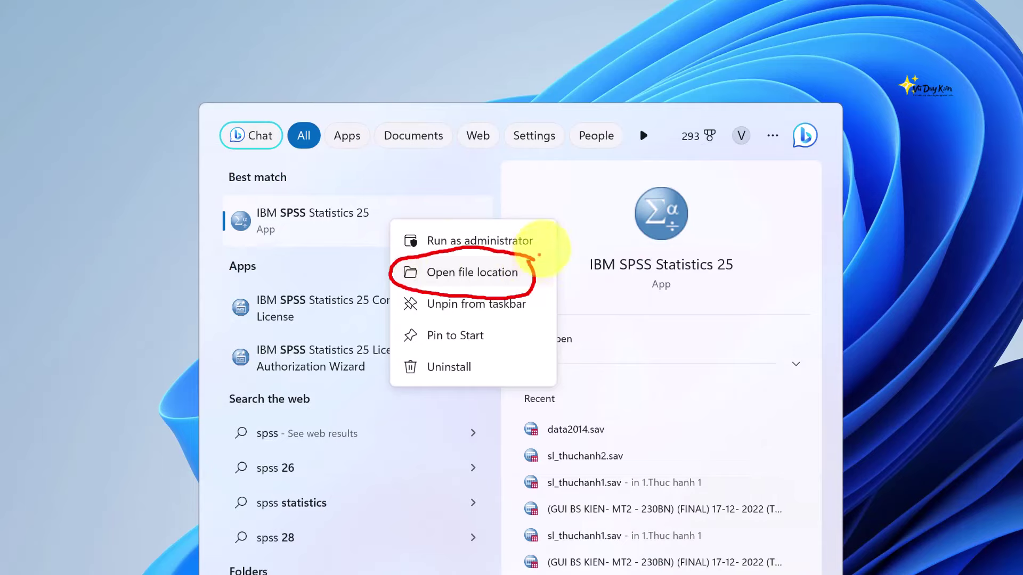
mouse_move(581, 171)
left_mouse_down()
mouse_move(538, 248)
mouse_move(496, 277)
left_mouse_up()
key("Escape")
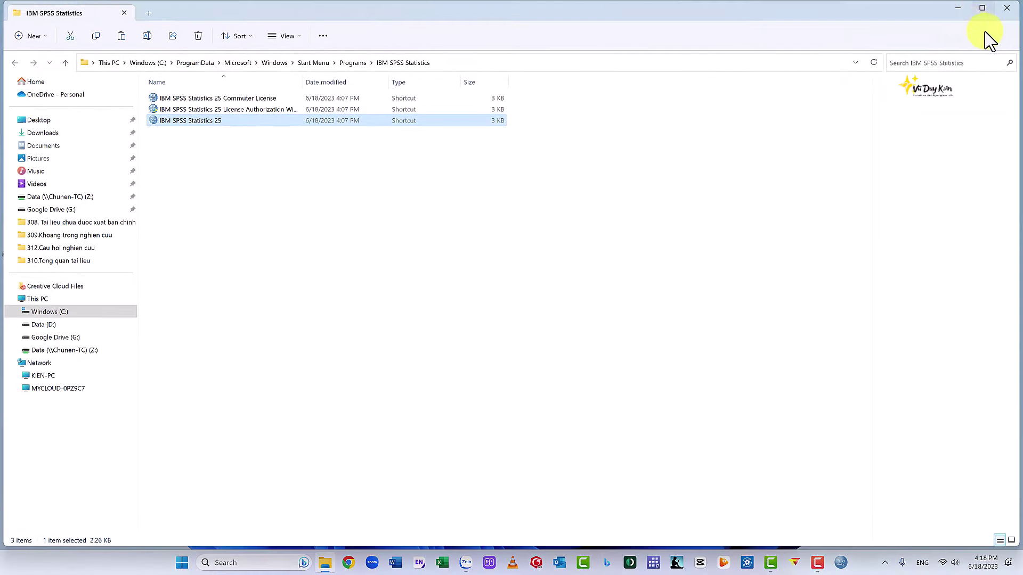
Copy the IBM SPSS Statistics 25 shortcut from the IBM SPSS Statistics folder and paste it onto the desktop
left_click_drag(980, 12, 953, 20)
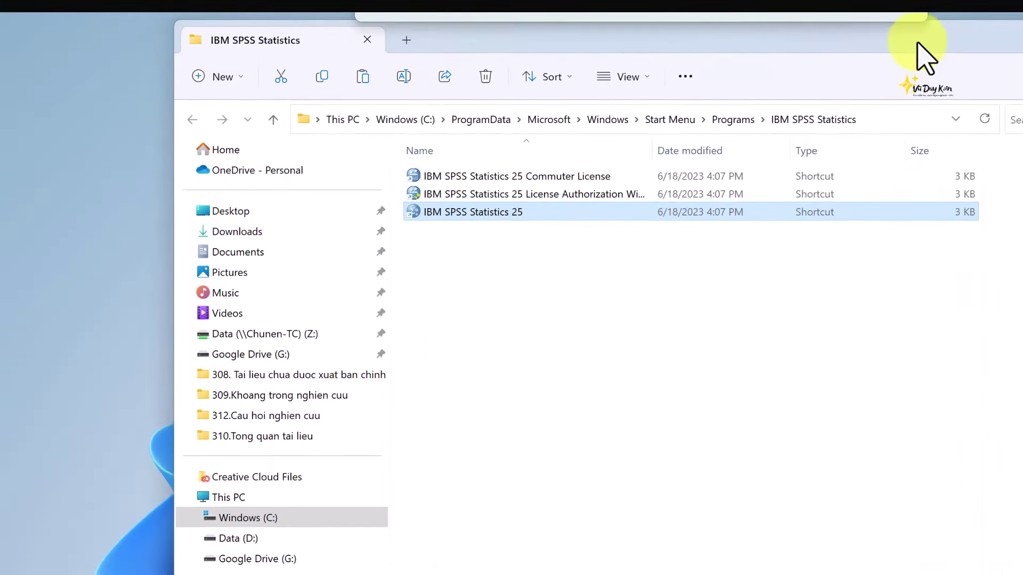
left_click_drag(924, 56, 923, 56)
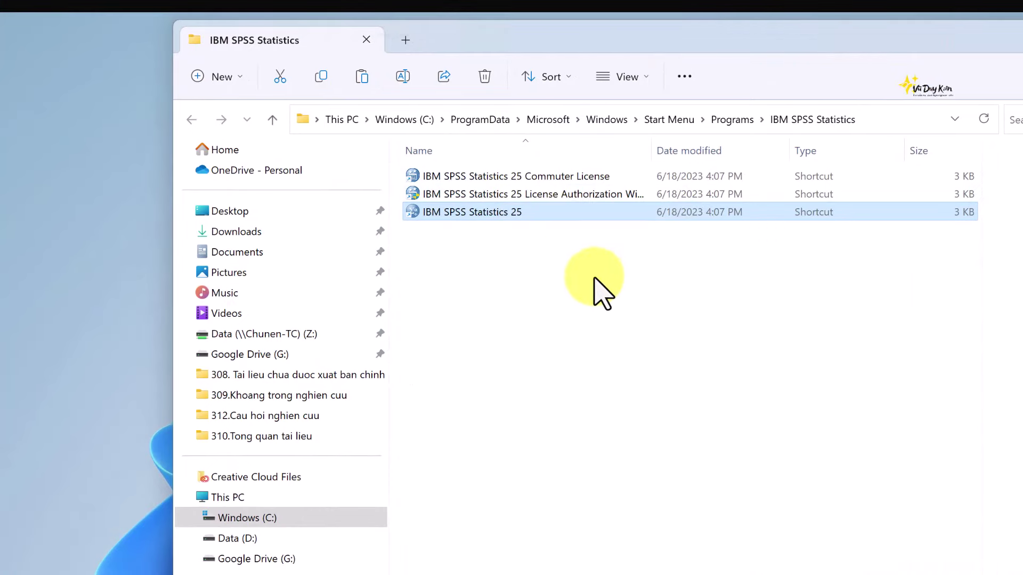
right_click(498, 227)
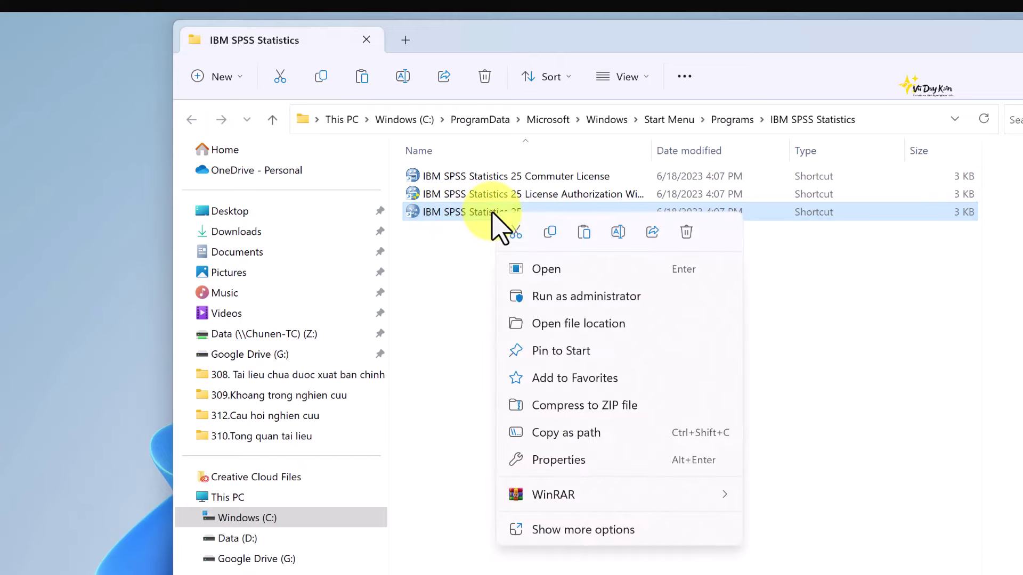
left_click(545, 233)
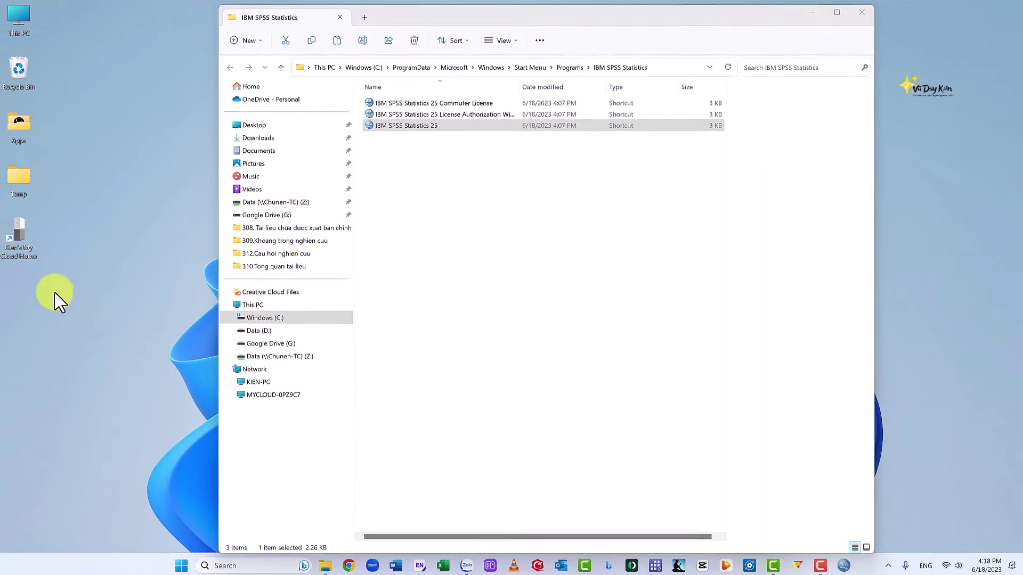
right_click(42, 287)
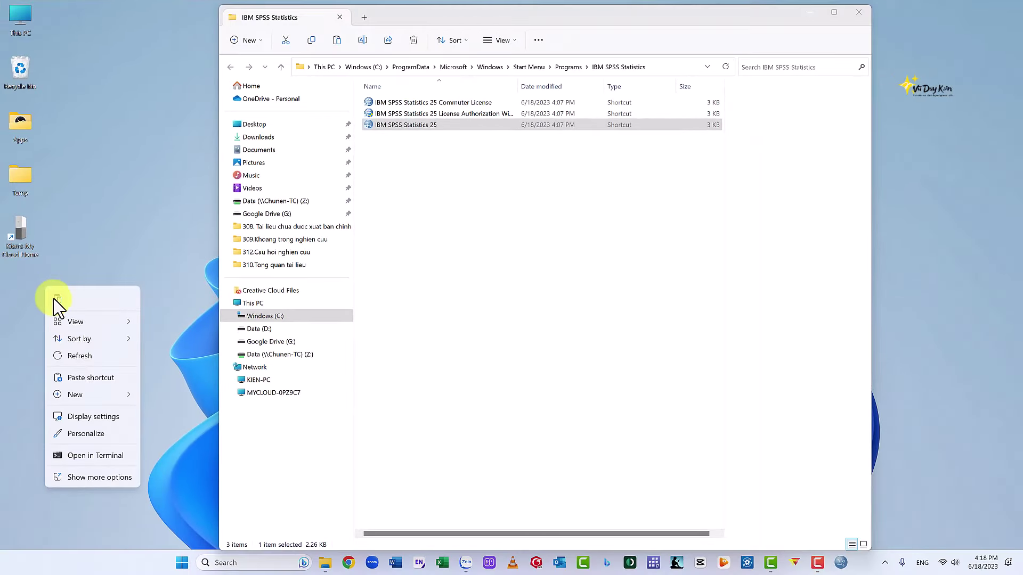
left_click(58, 300)
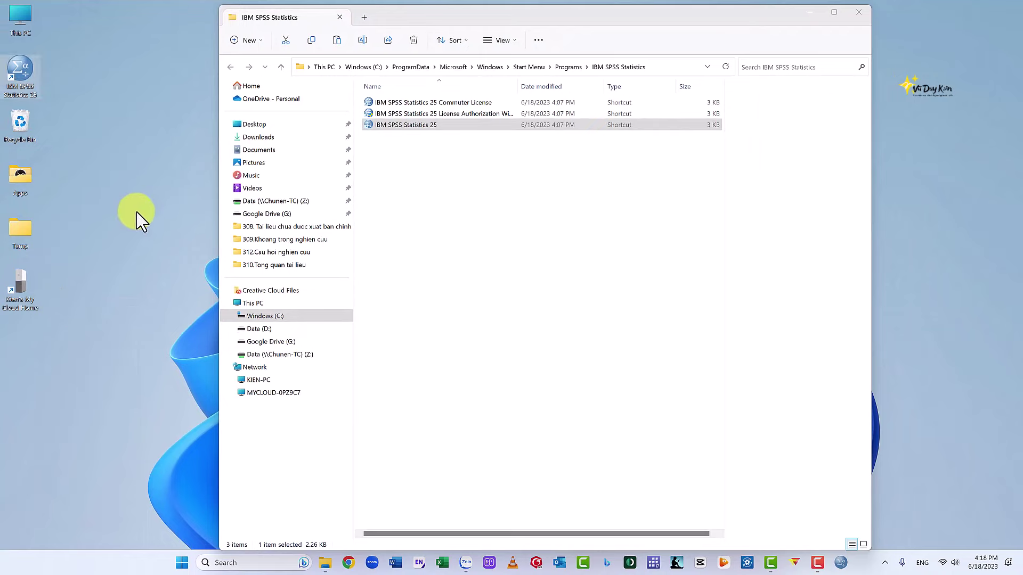
Close the IBM SPSS Statistics folder window and launch SPSS Statistics 25 from its desktop shortcut
left_click(859, 12)
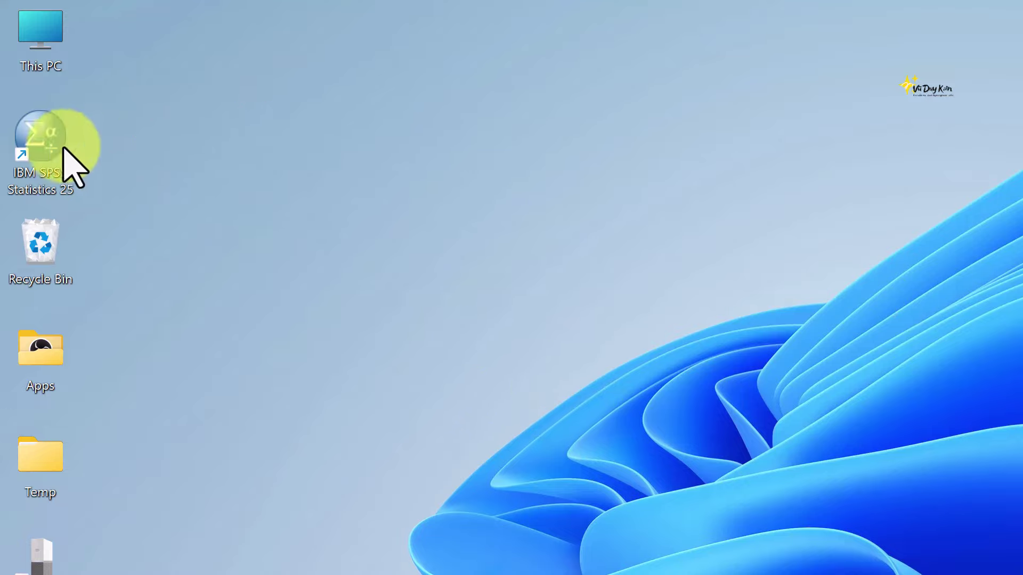
double_click(44, 142)
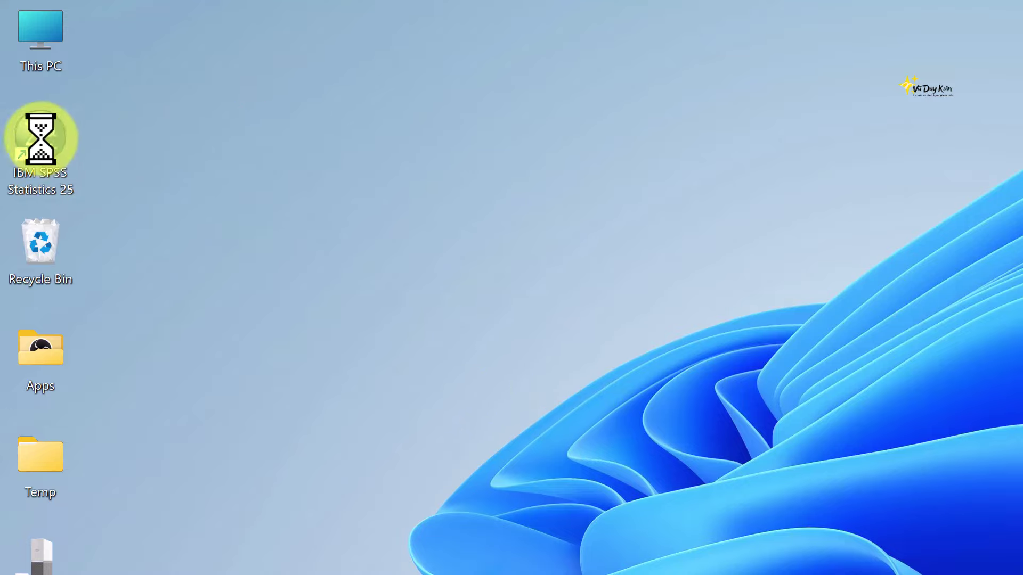